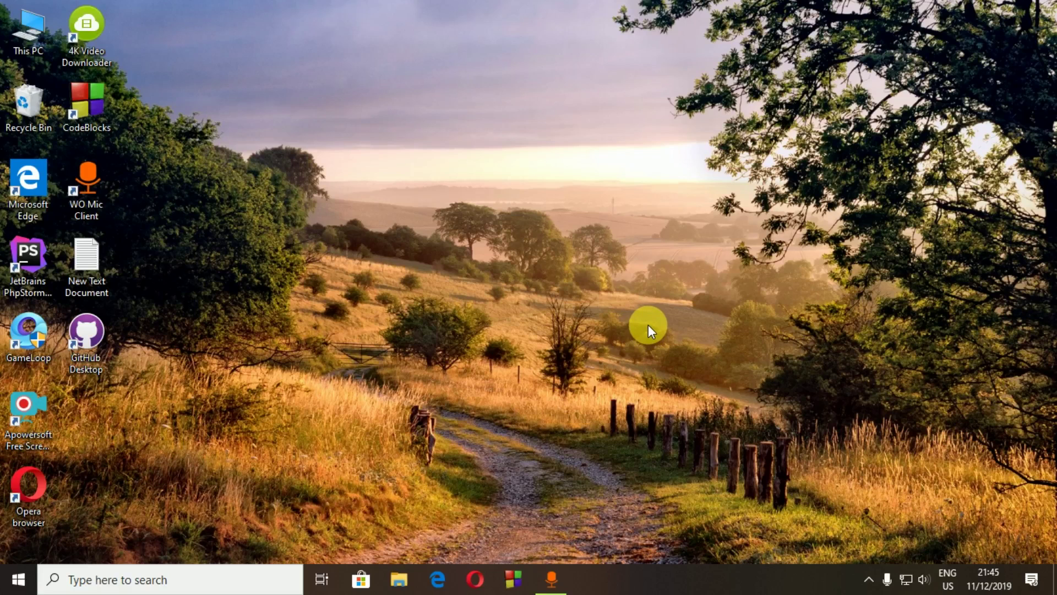
Refresh the desktop four times, then bring up the desktop's context menu again
right_click(505, 167)
click(532, 204)
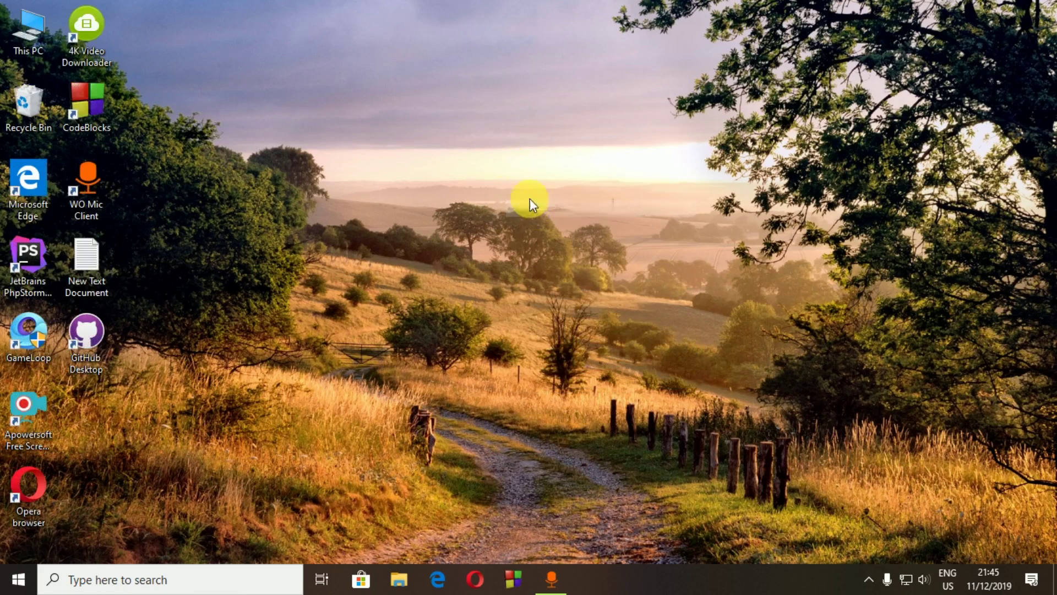
right_click(474, 116)
click(497, 163)
right_click(435, 167)
click(470, 210)
right_click(347, 180)
click(355, 221)
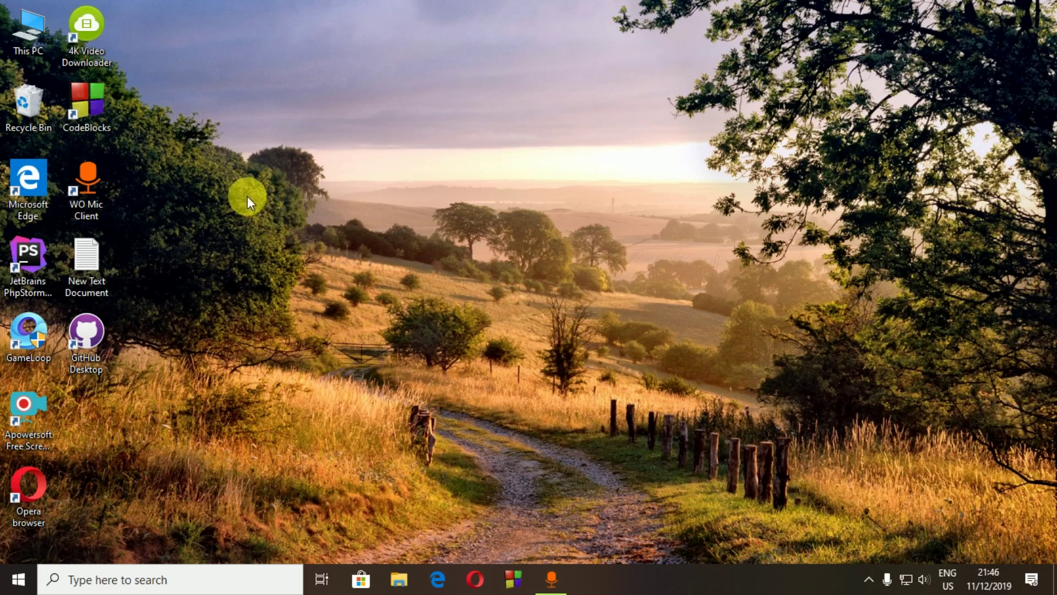
right_click(294, 189)
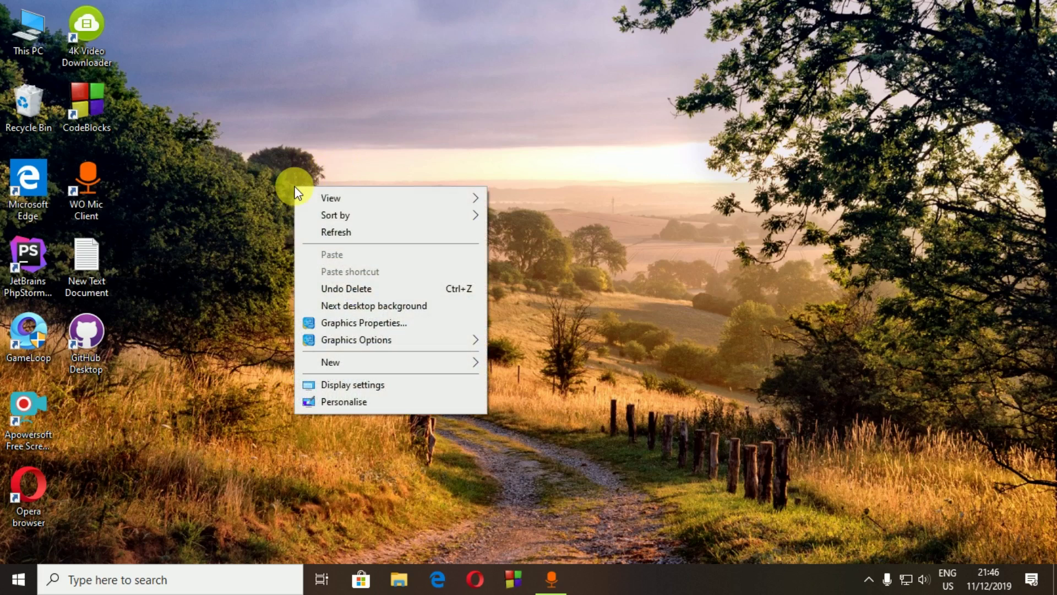
Create a 'New Microsoft Word Document' on the desktop, move it to the left column, and open it
mouse_move(346, 363)
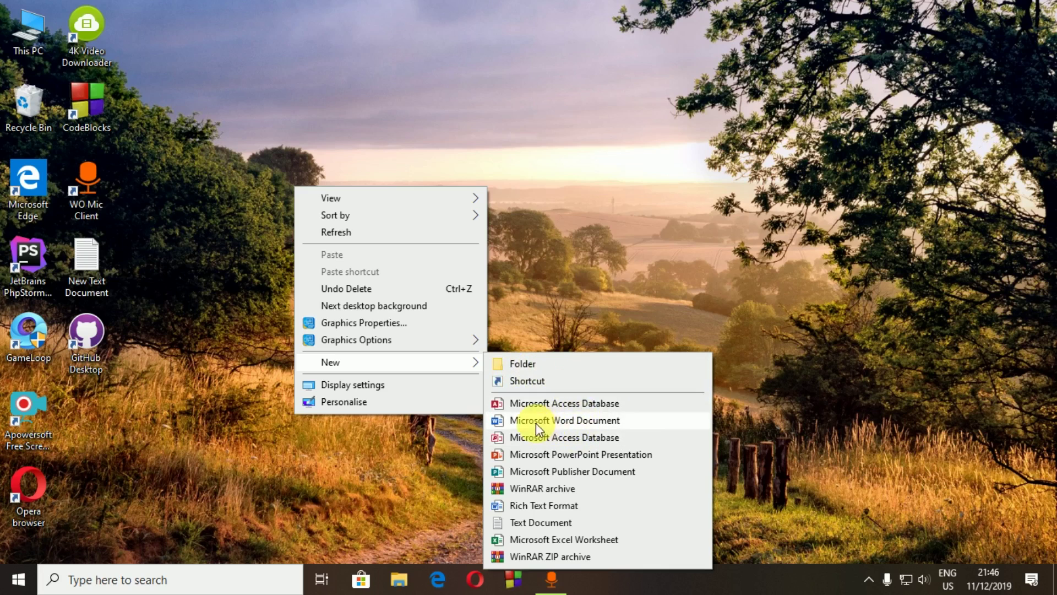
click(608, 428)
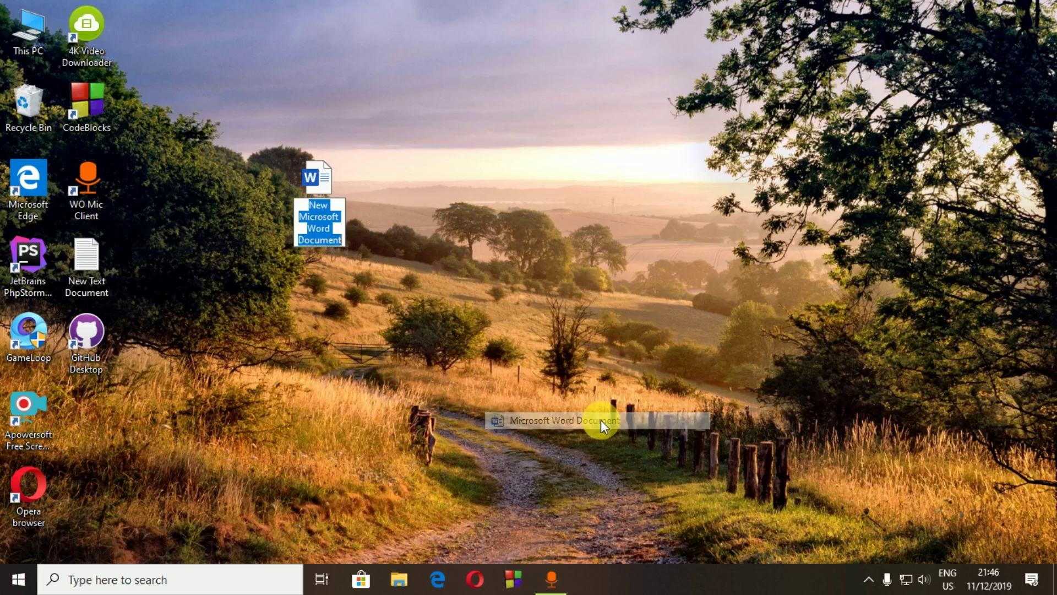
click(261, 156)
drag(324, 183, 118, 424)
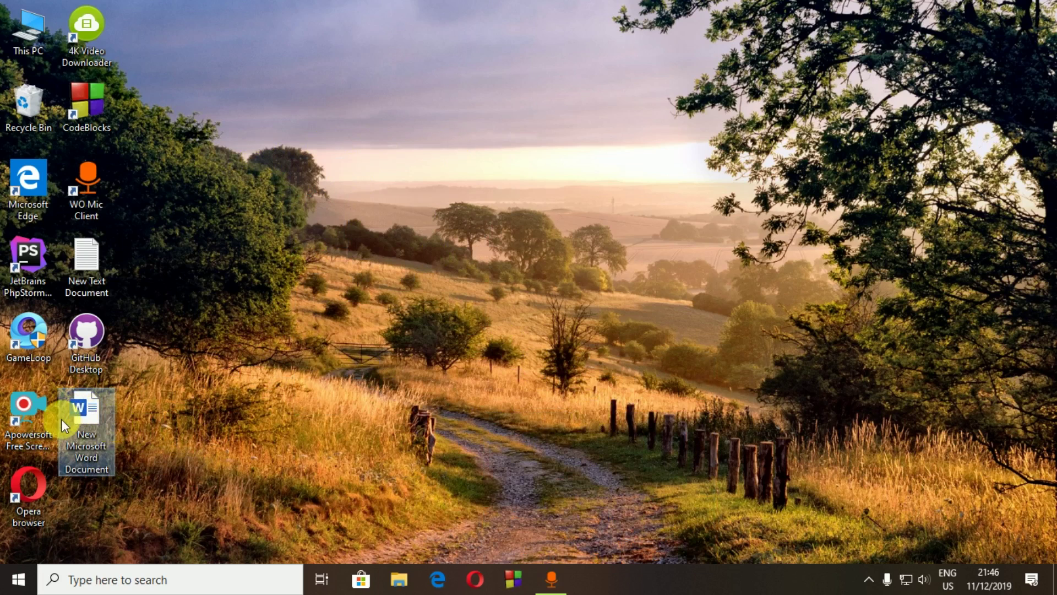
double_click(97, 419)
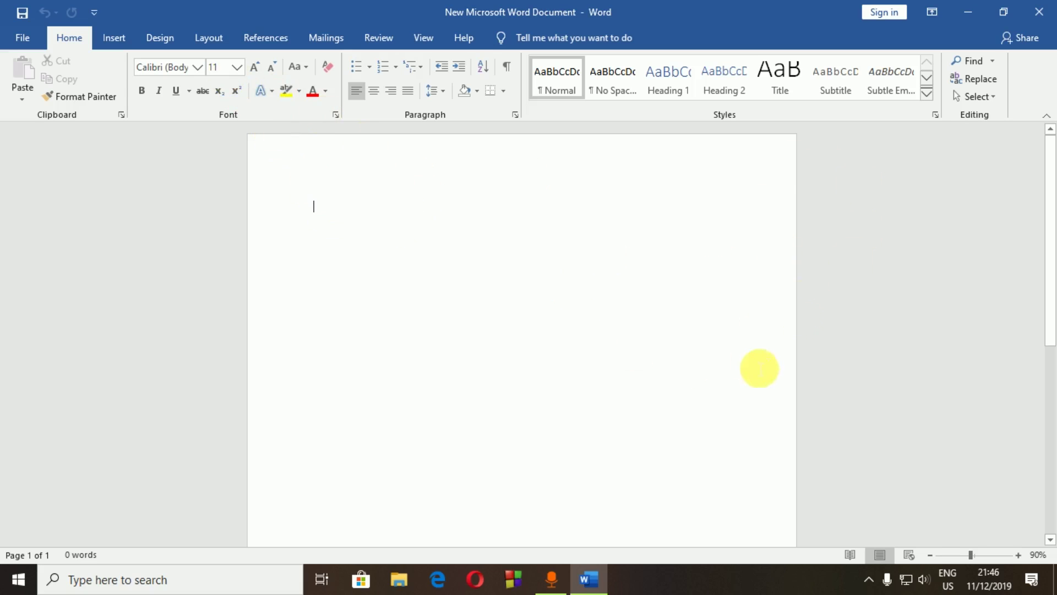
scroll(686, 346, down, 3)
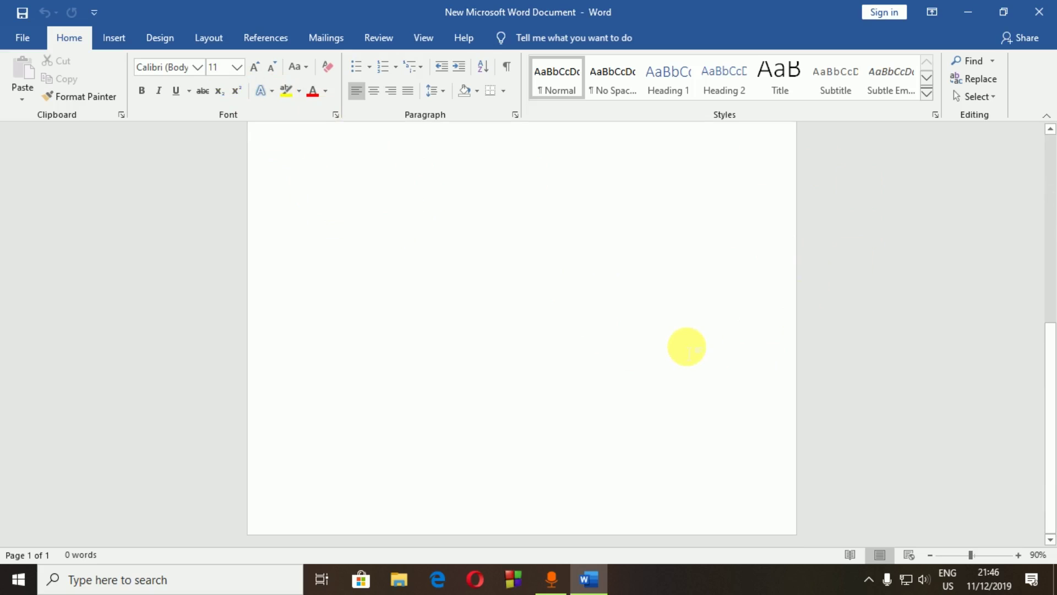
scroll(687, 347, up, 3)
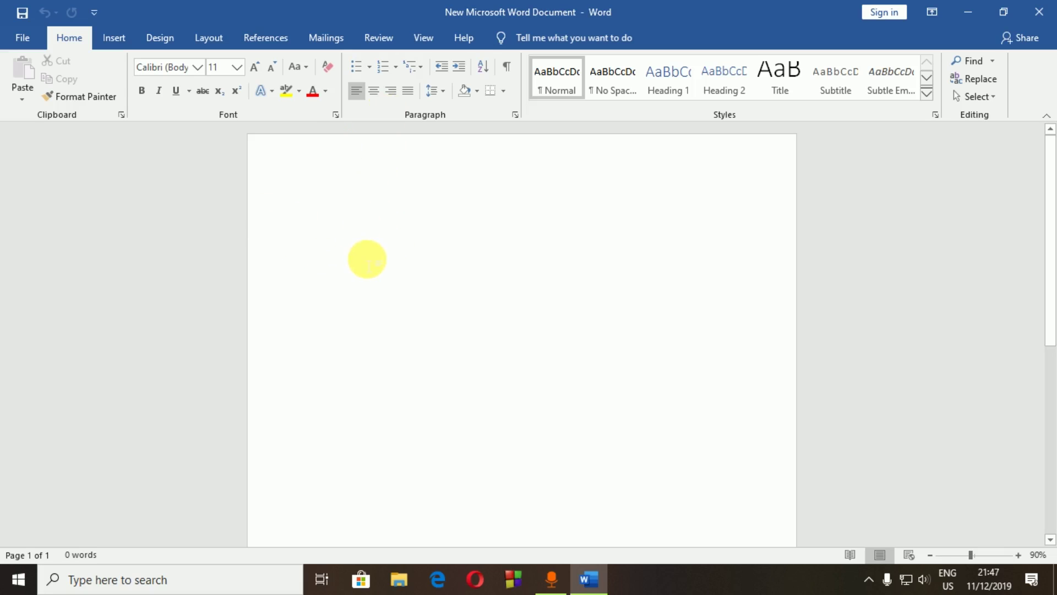
click(213, 38)
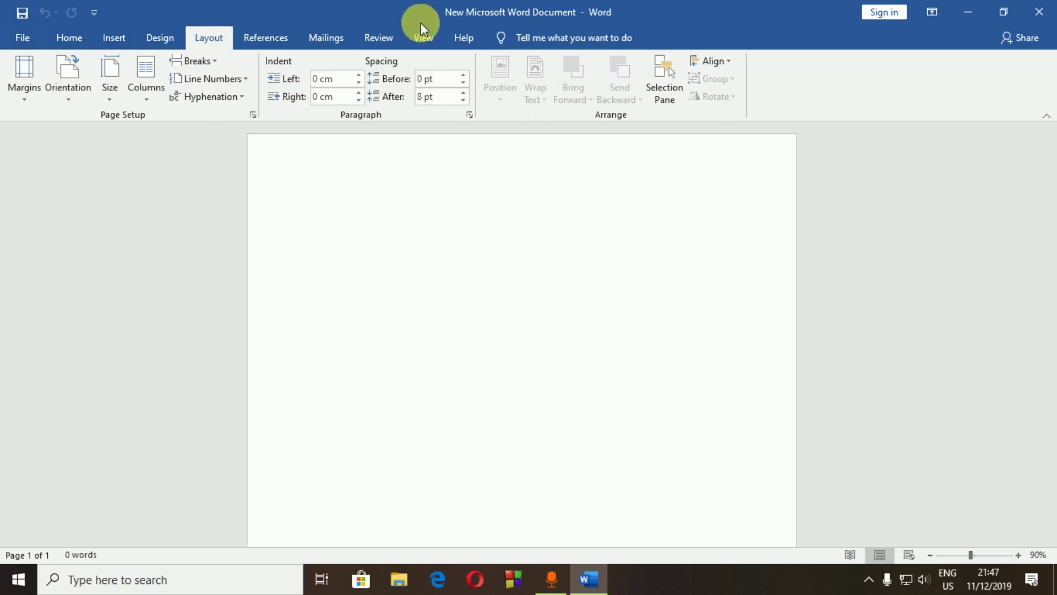
Switch to the Home tab and back to the Layout tab
click(72, 36)
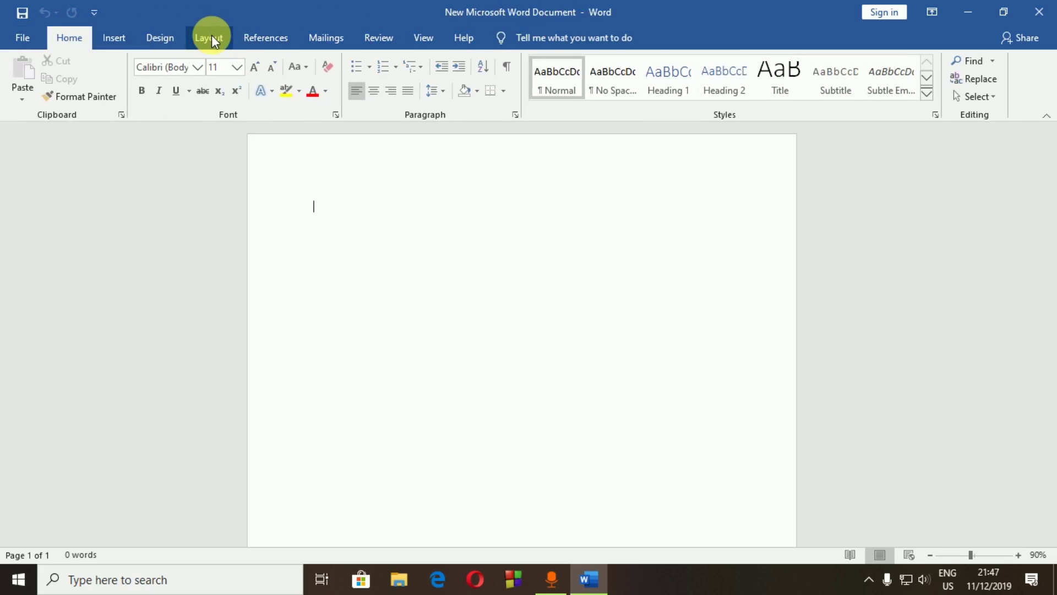
click(210, 37)
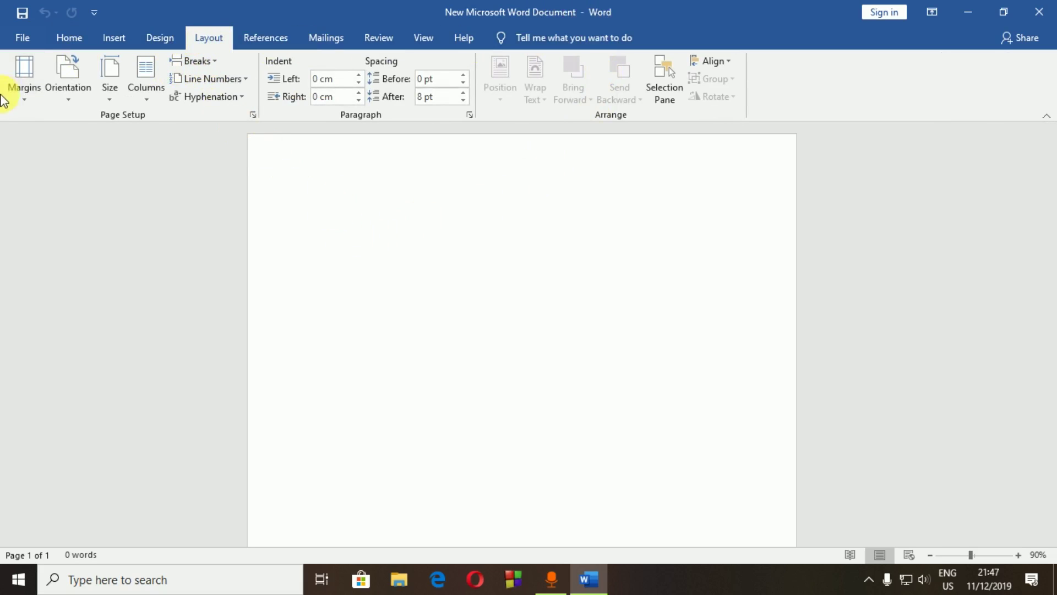
Try Narrow margins, then restore the Normal 2.54 cm margins
click(28, 78)
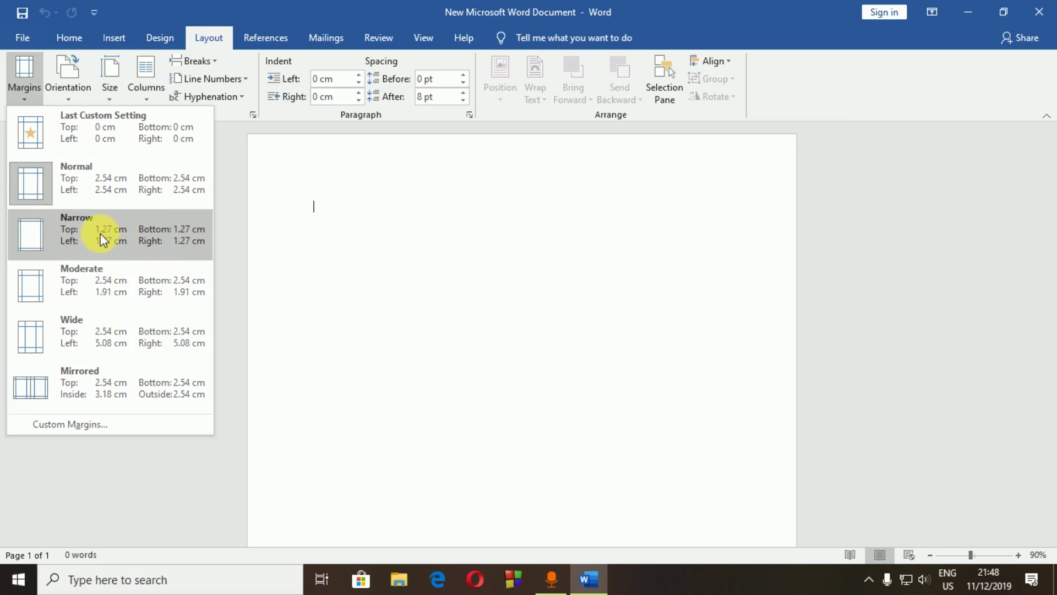
key(Escape)
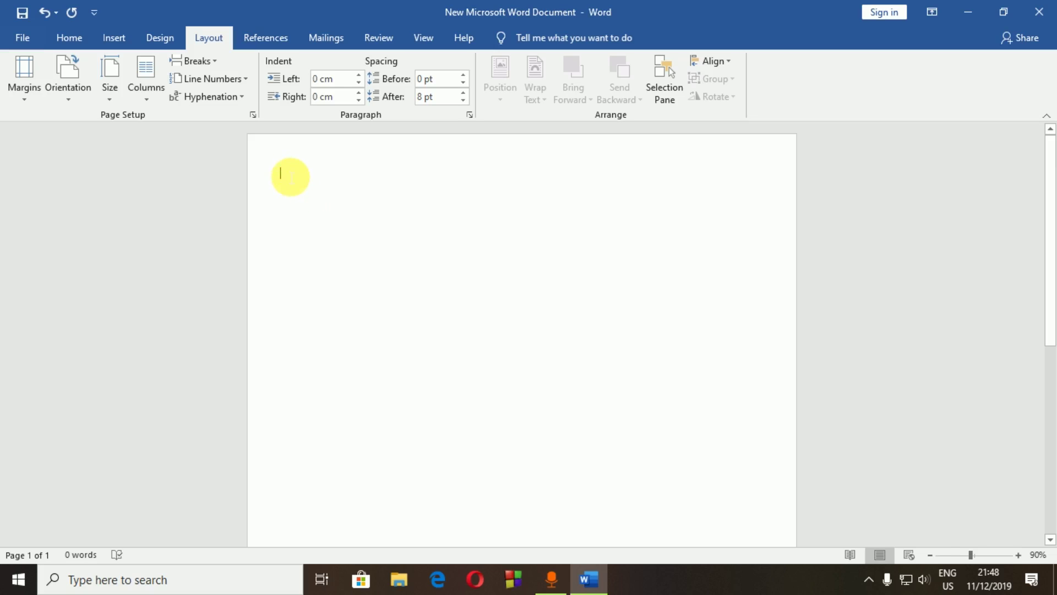
click(29, 87)
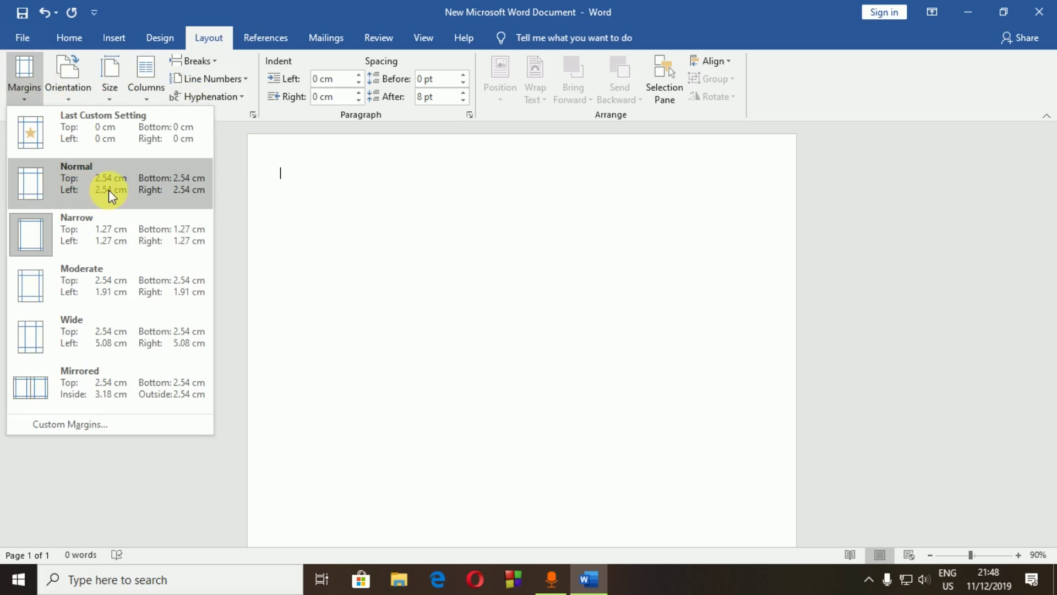
click(108, 187)
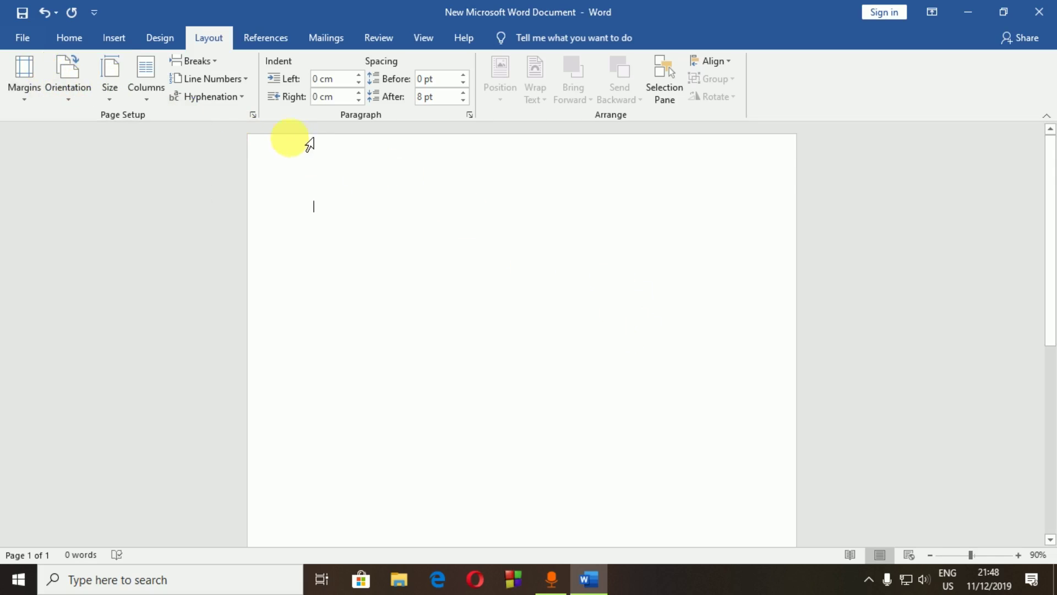
Pause the screen recording from its notification-area icon
click(869, 579)
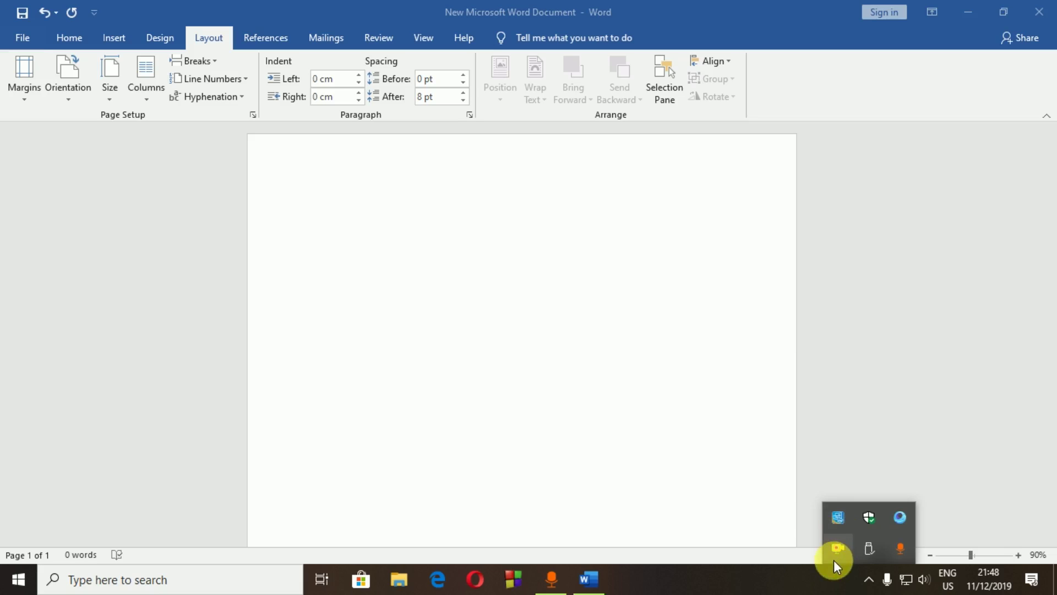
right_click(837, 549)
click(669, 372)
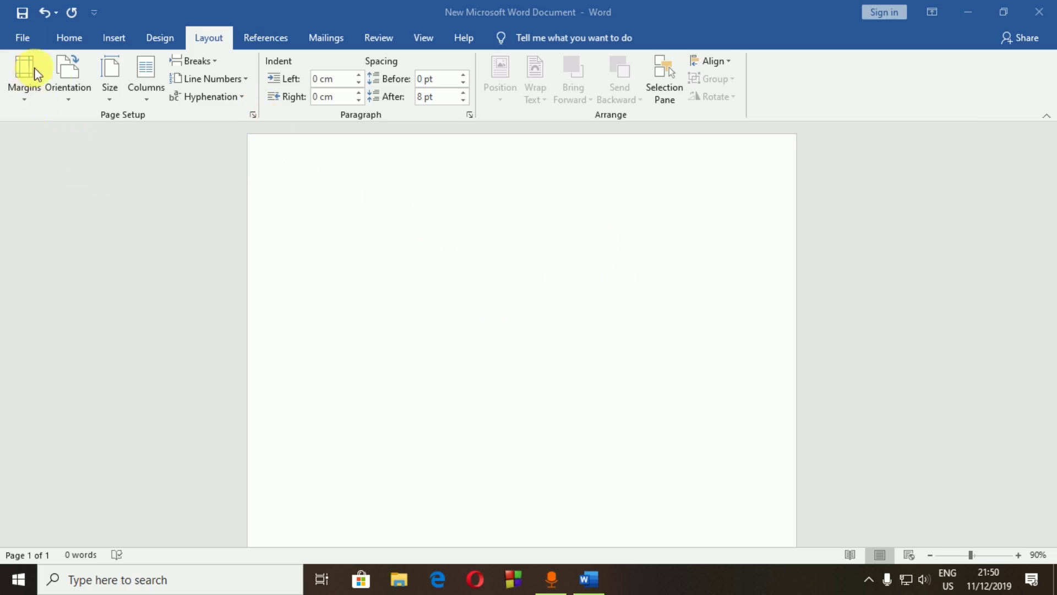
Turn the page to landscape orientation and scroll through it
click(74, 84)
click(94, 165)
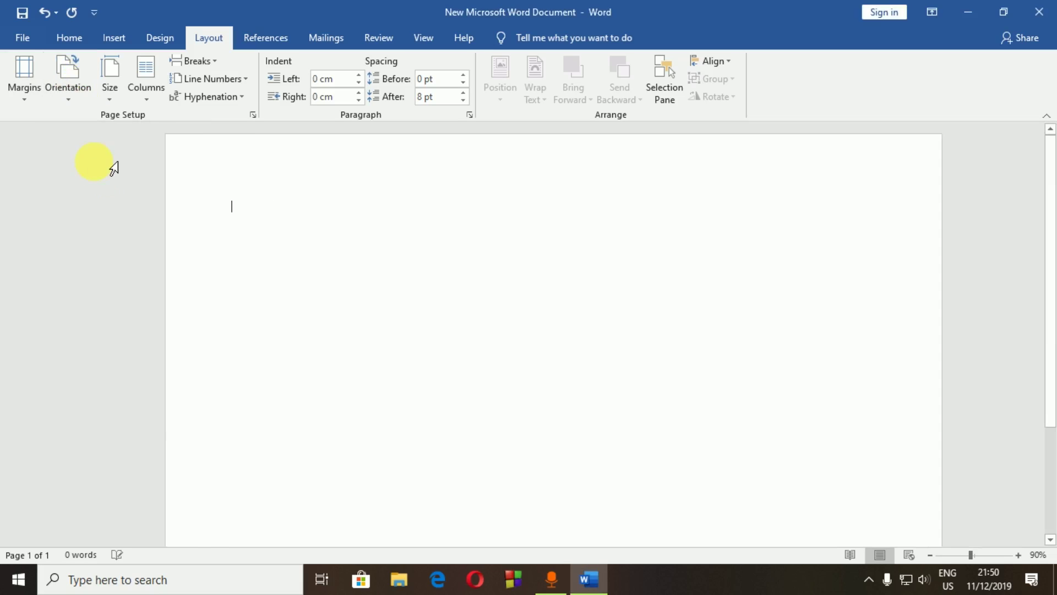
scroll(331, 267, down, 4)
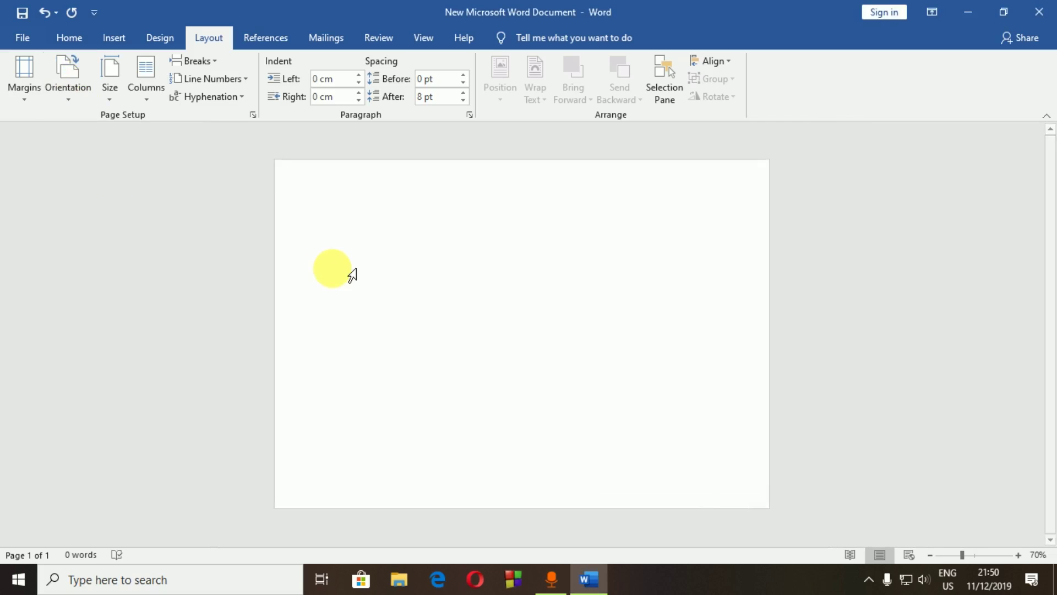
scroll(332, 268, up, 2)
scroll(333, 268, down, 1)
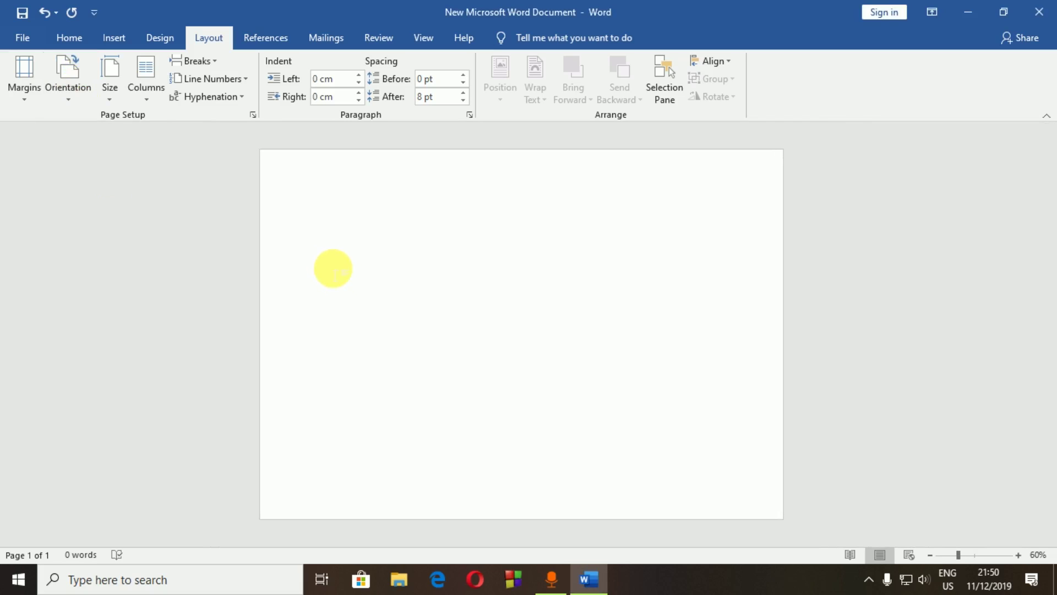
click(80, 89)
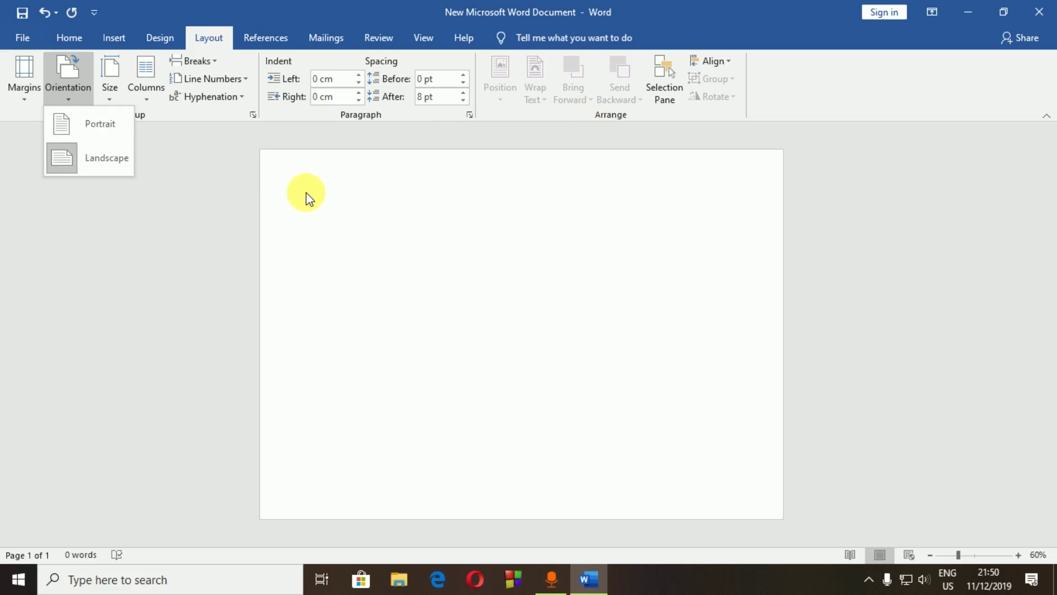
click(320, 201)
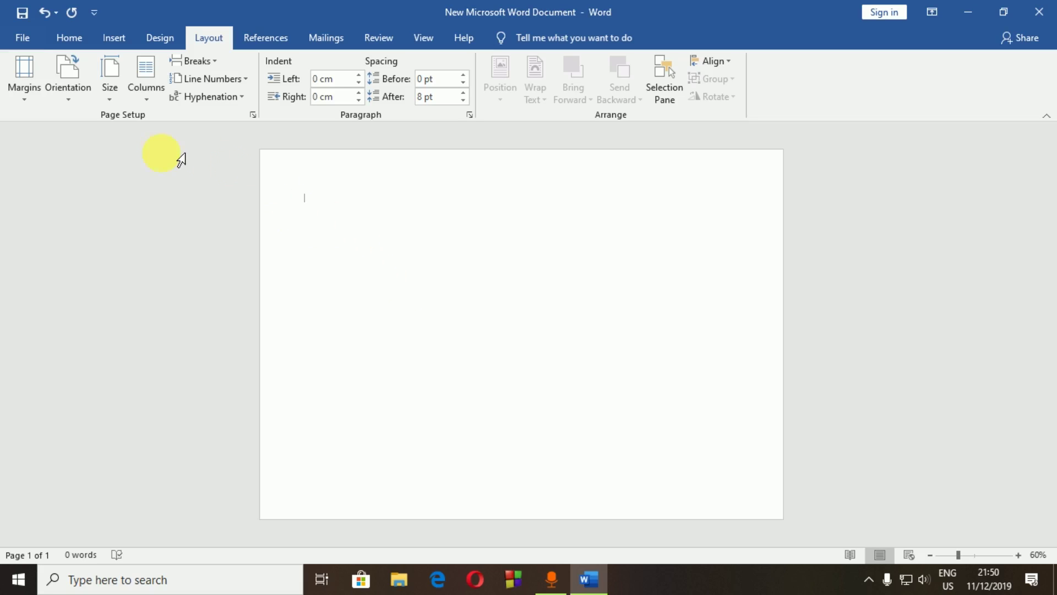
Return the page to portrait orientation and scroll through the result
click(80, 95)
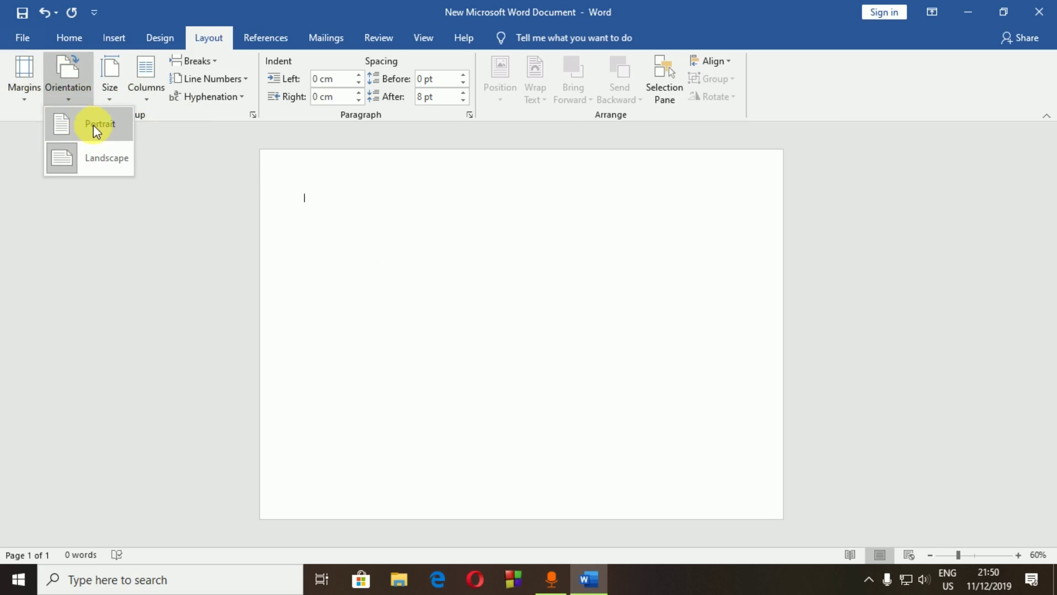
click(94, 125)
scroll(505, 297, down, 1)
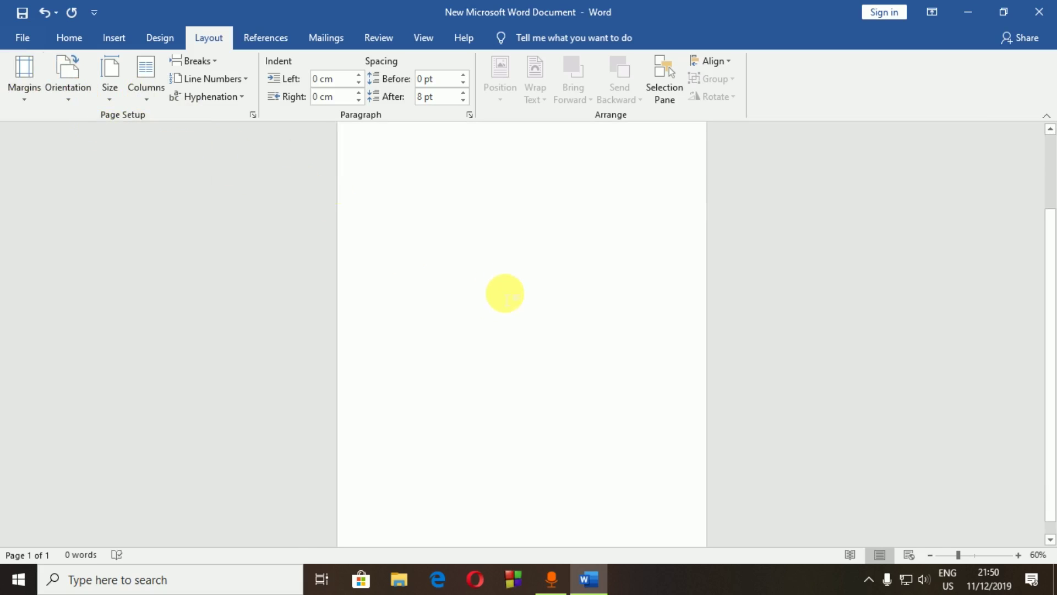
scroll(504, 297, down, 2)
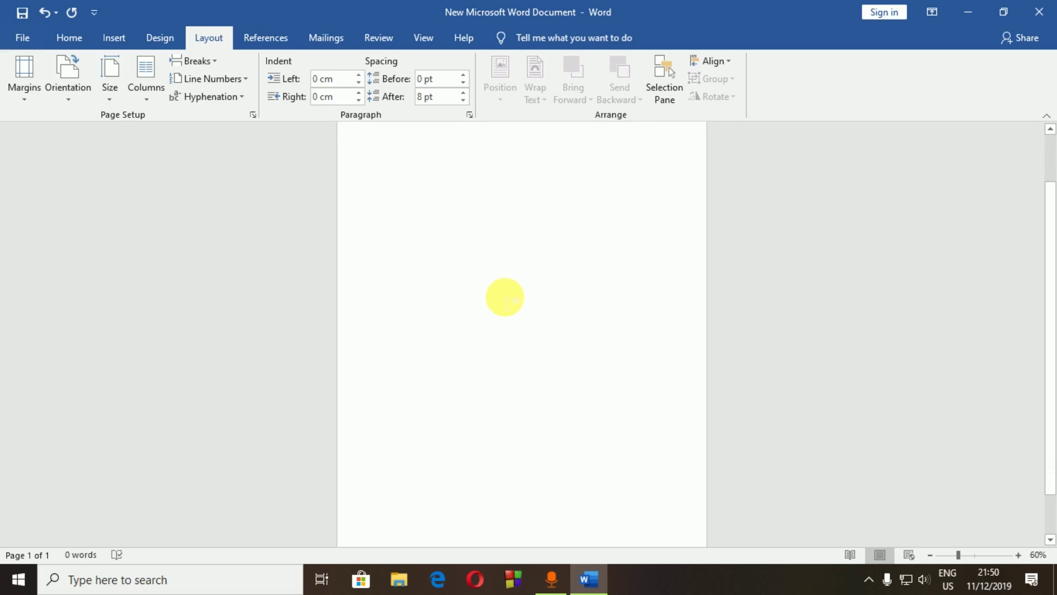
ctrl+scroll(504, 297, down, 3)
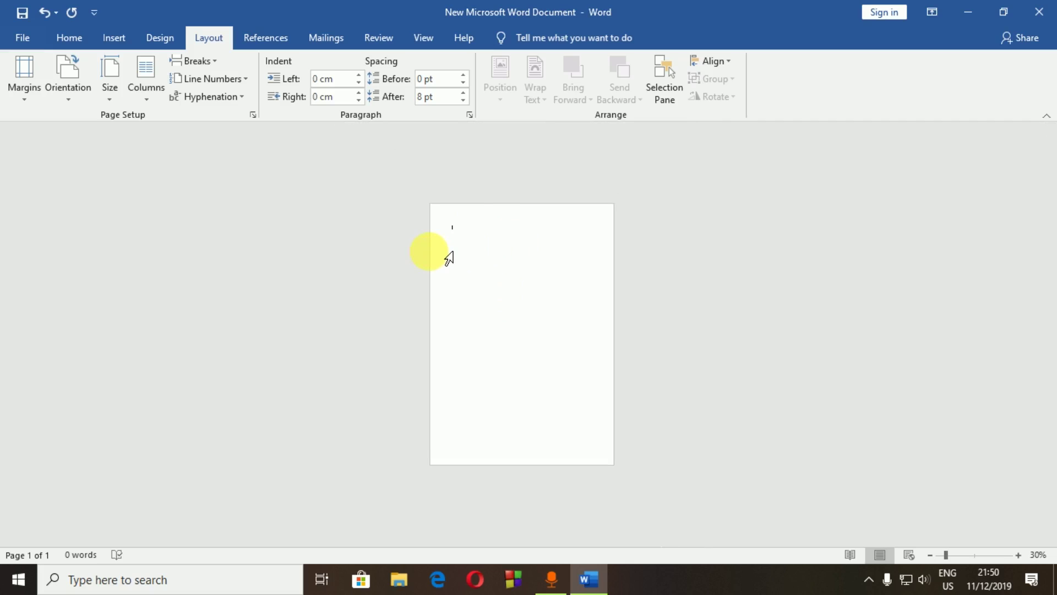
ctrl+scroll(447, 251, up, 6)
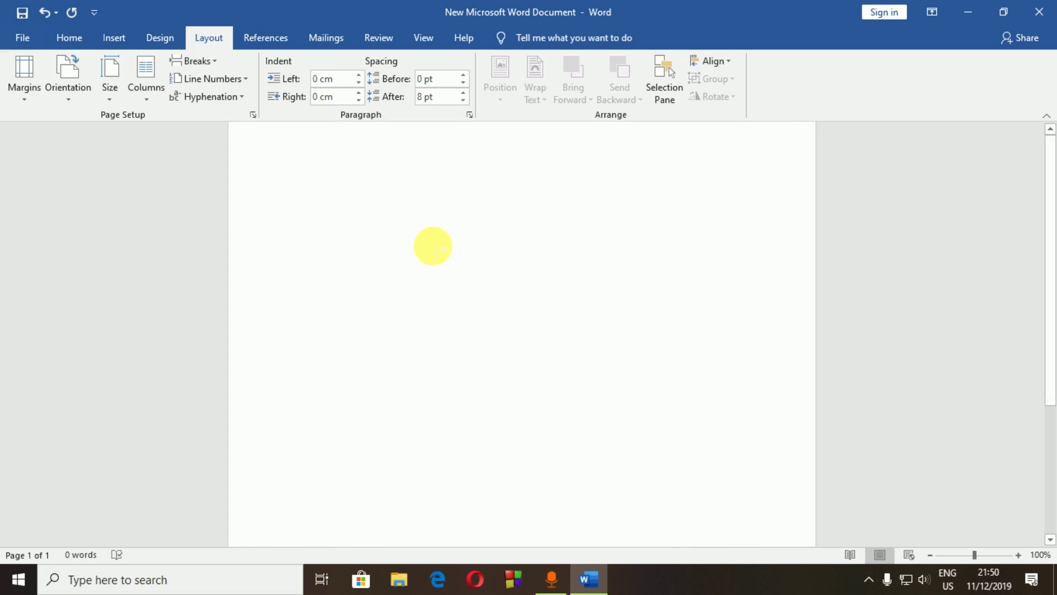
scroll(433, 245, up, 2)
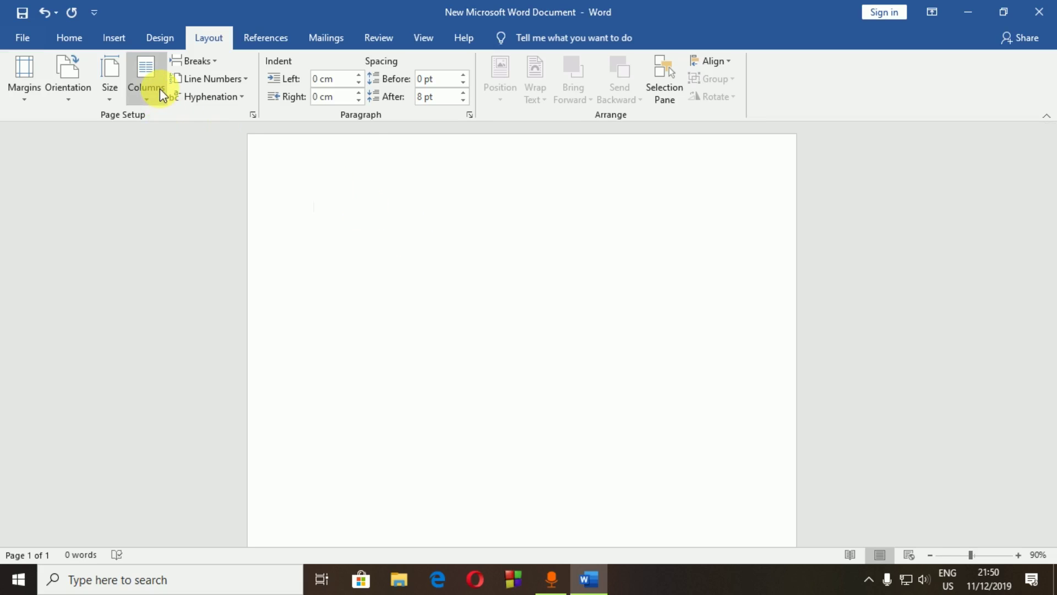
Choose A4 (21 cm x 29.7 cm) from the Size list
click(111, 77)
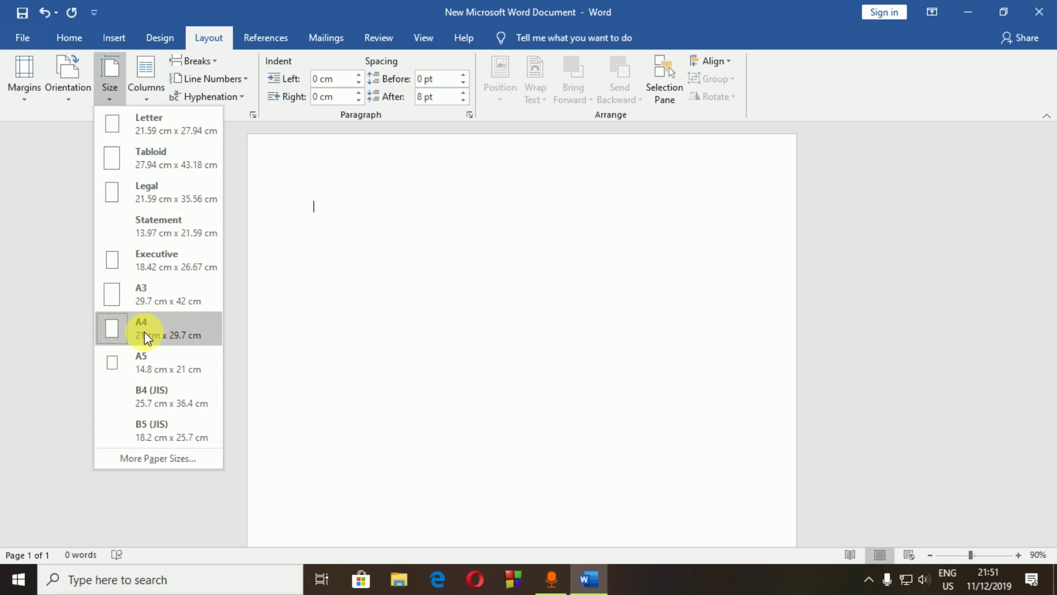
click(165, 328)
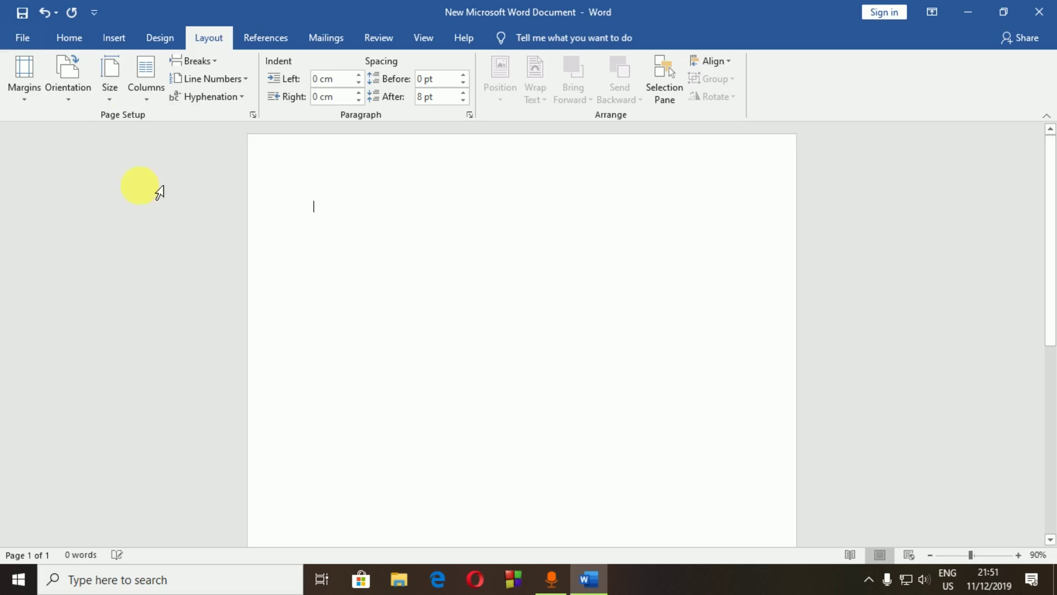
Apply the Two columns layout from the Columns list
click(145, 91)
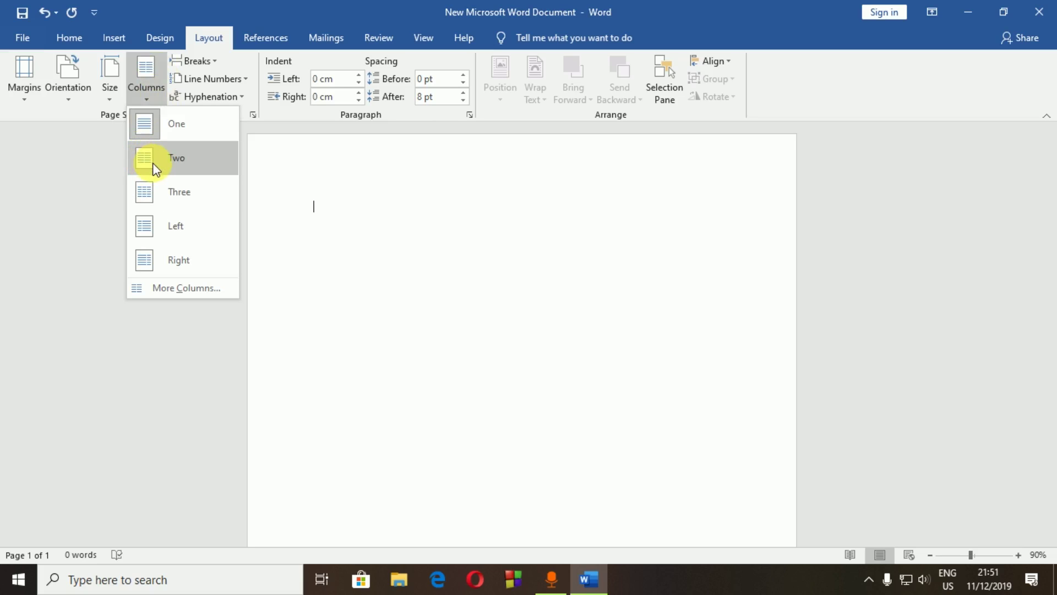
click(171, 158)
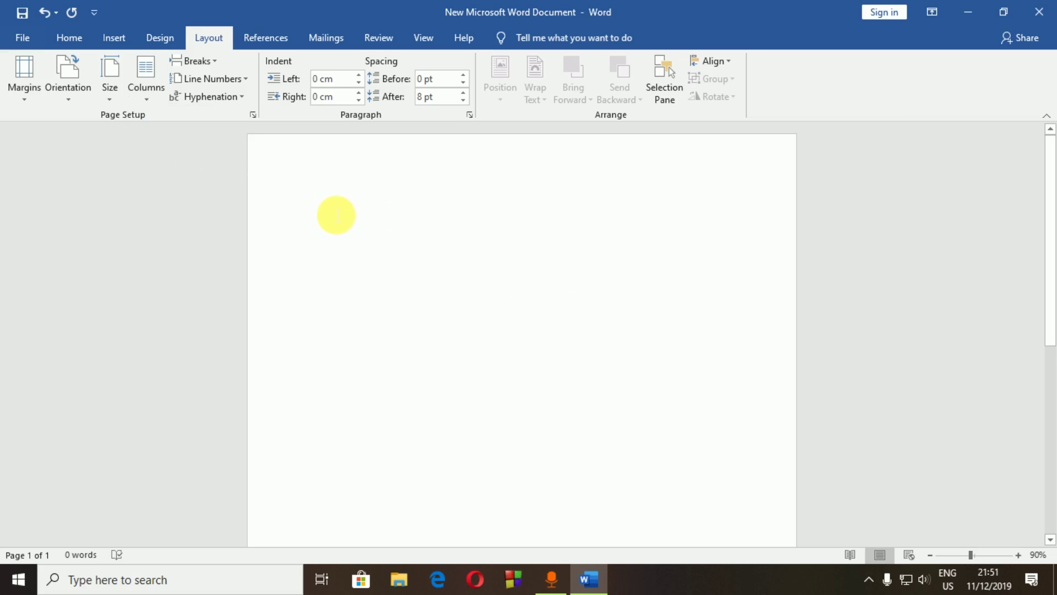
click(148, 79)
click(157, 161)
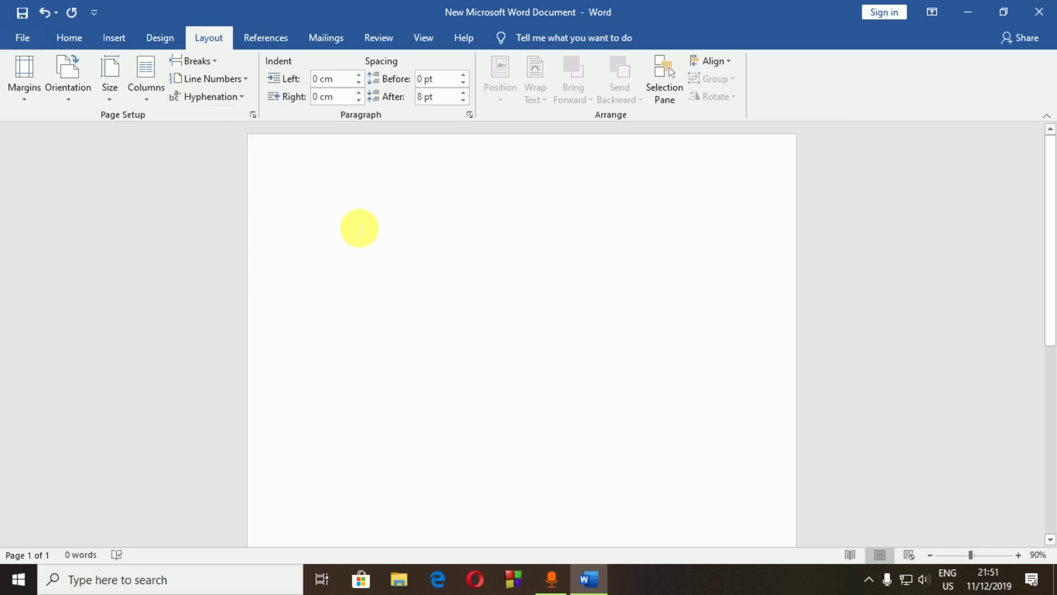
Type a long unbroken run of 's' characters filling seven lines, adding one more at line one's end
text(sssssssssssss)
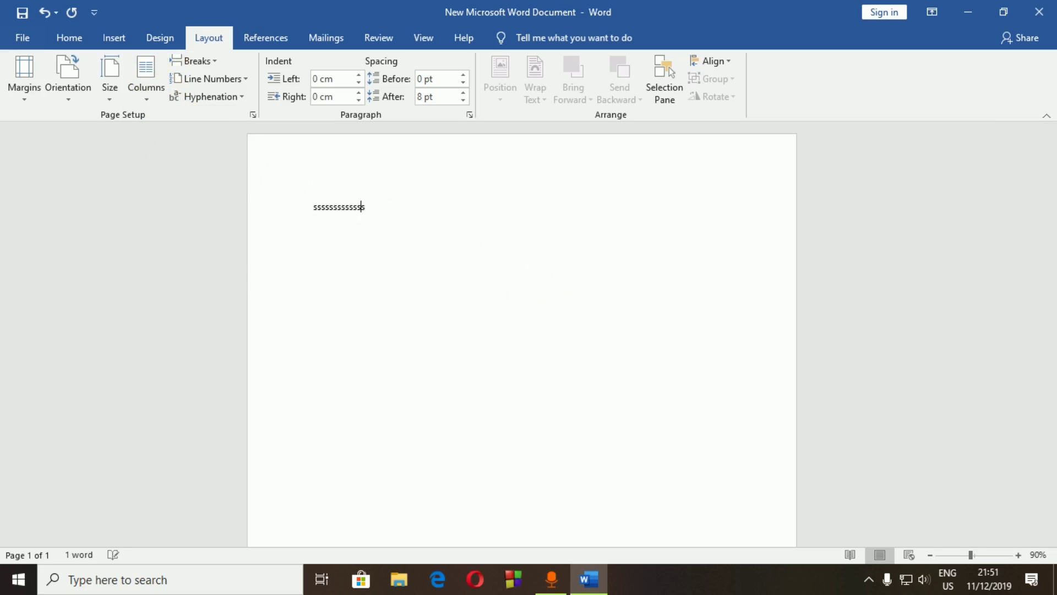
text(sssssssssssssssssssssssss)
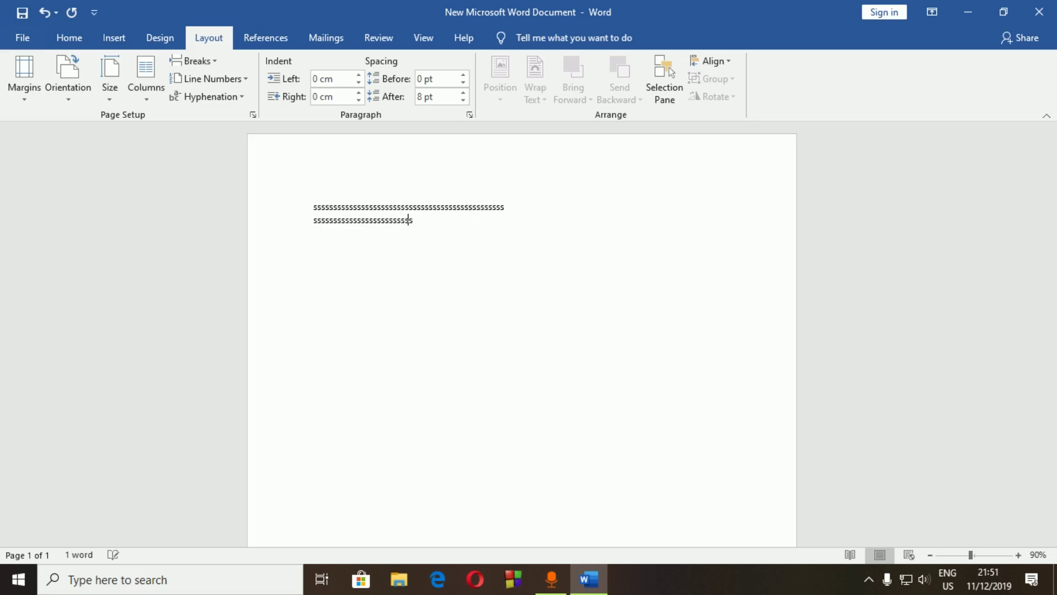
text(sssssssssssssssssssssssssssssssssssssss)
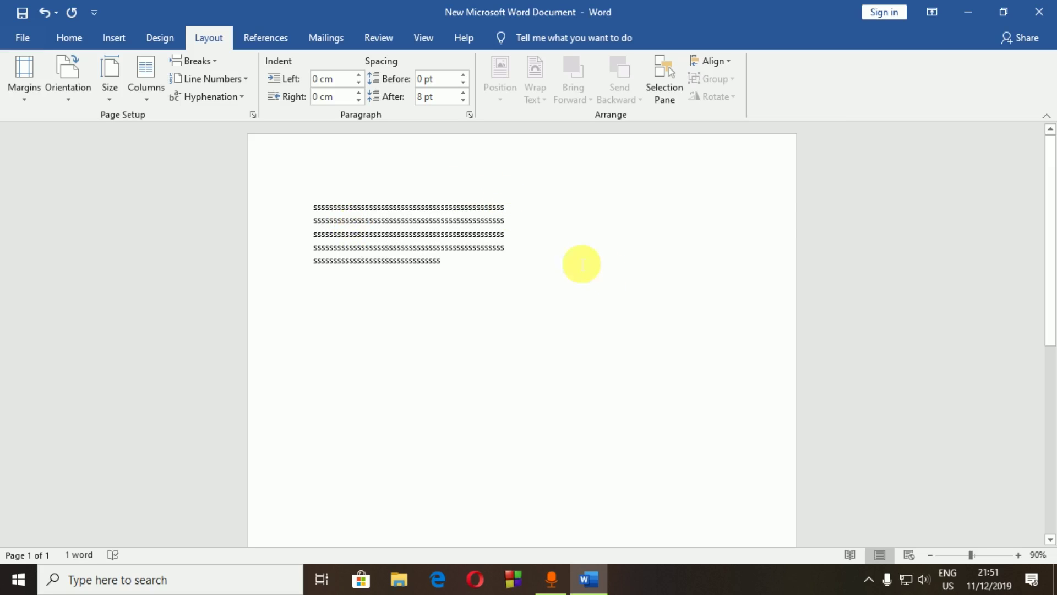
click(555, 213)
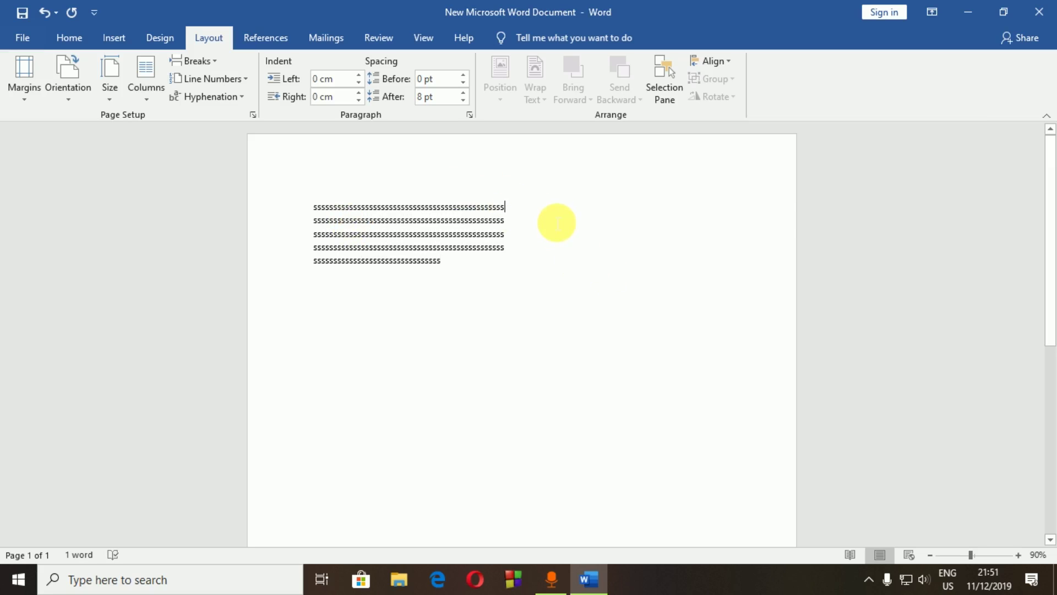
text(ssssssss)
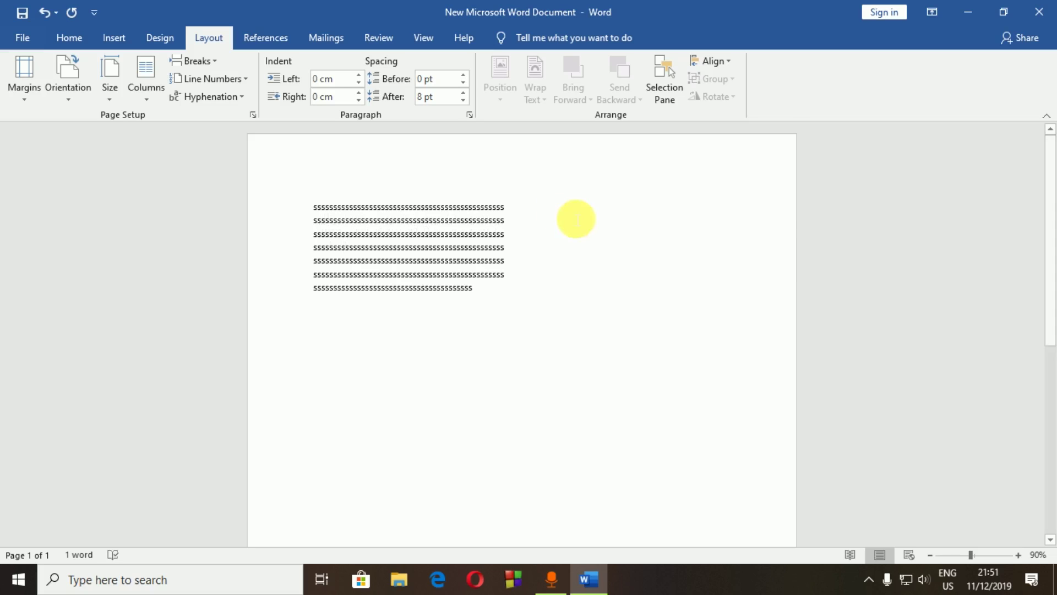
scroll(576, 218, down, 7)
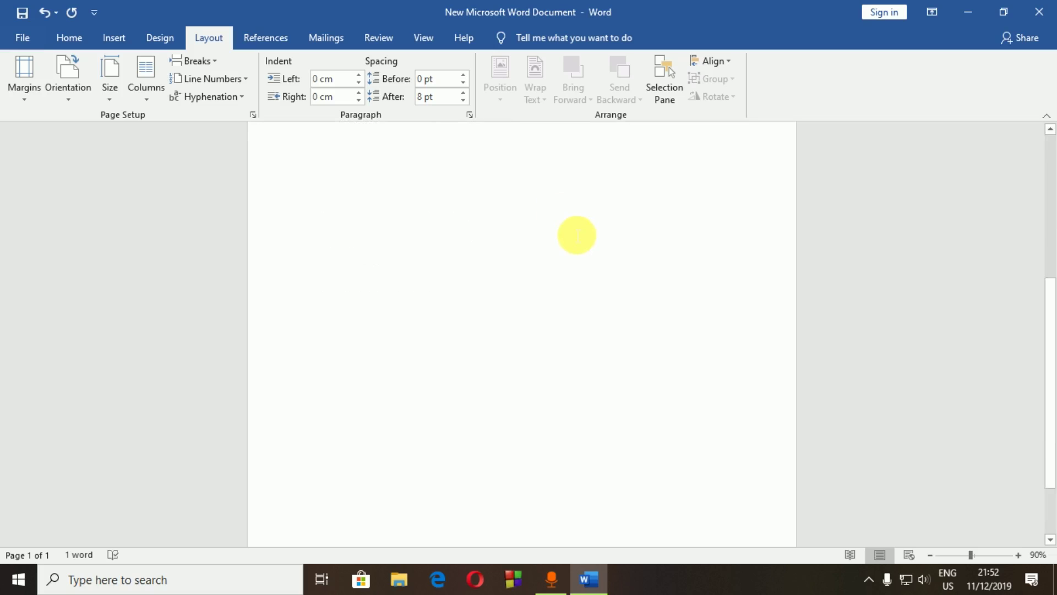
scroll(577, 235, up, 7)
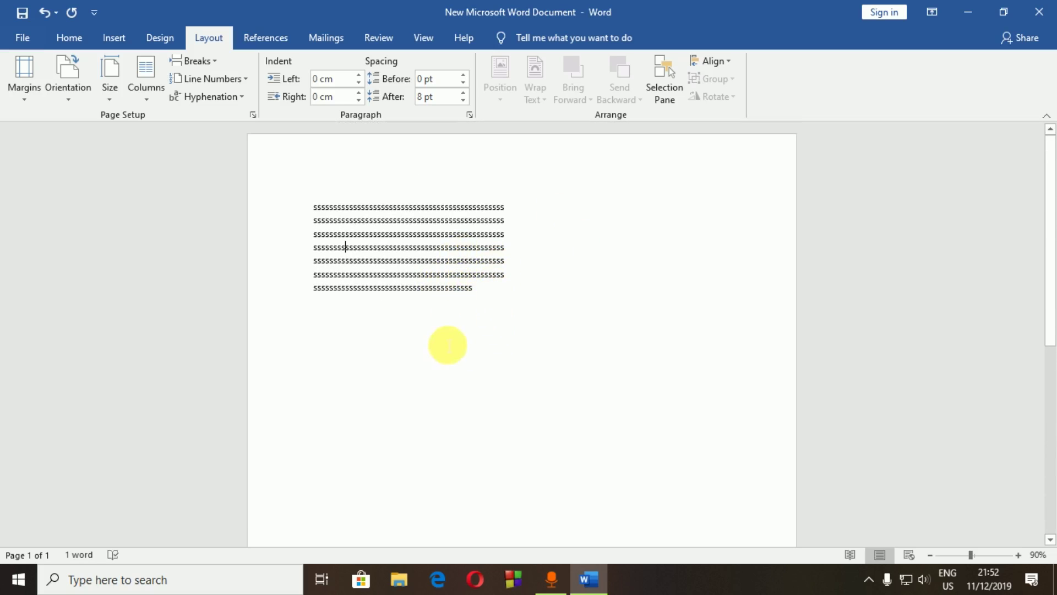
scroll(438, 432, down, 1)
scroll(438, 431, down, 5)
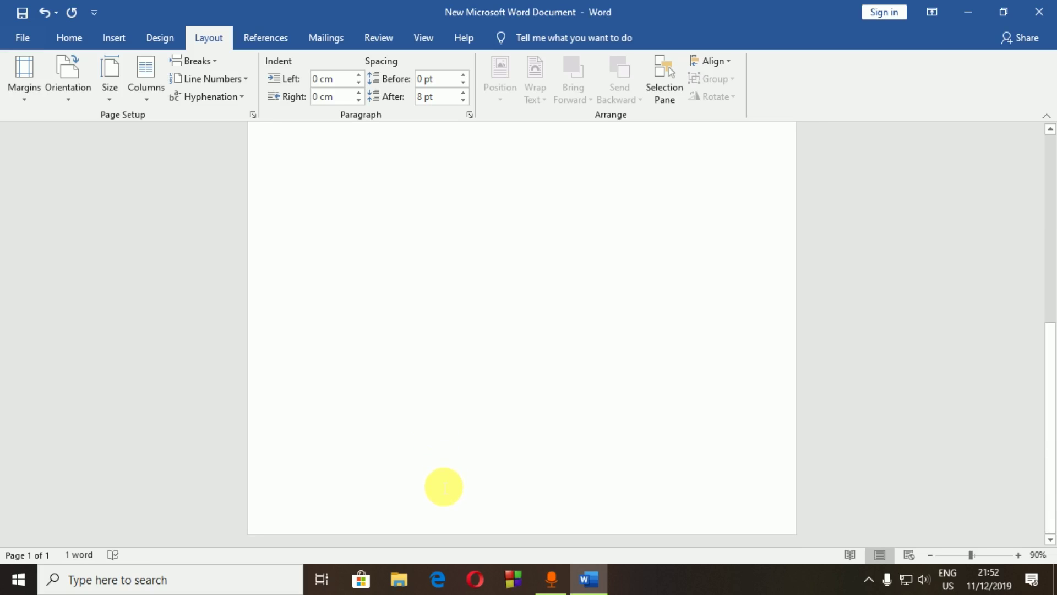
scroll(444, 479, up, 6)
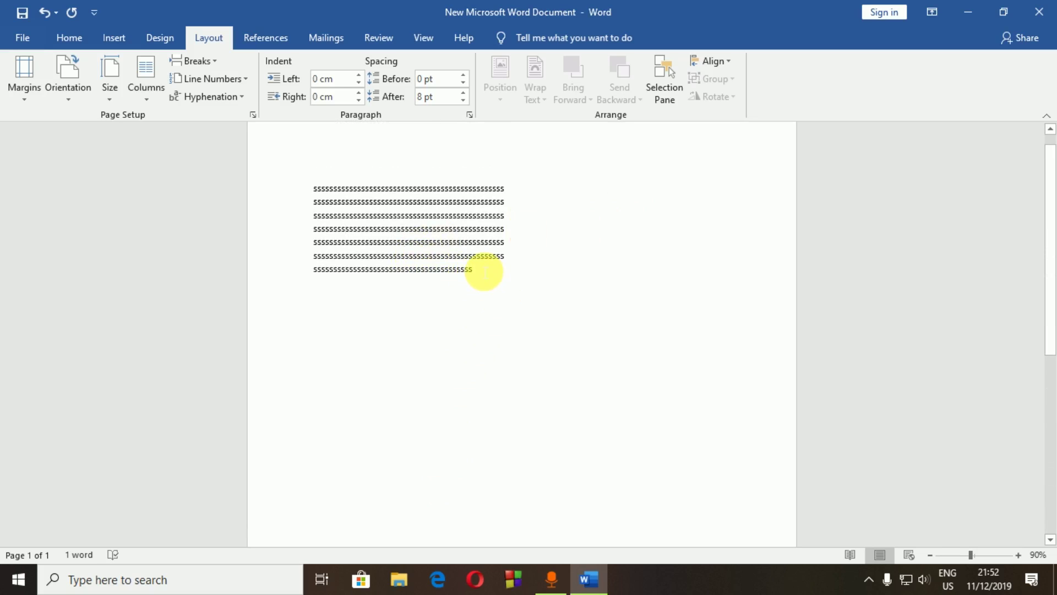
Copy the filler text and paste it repeatedly until it flows into the right column
drag(484, 279, 301, 187)
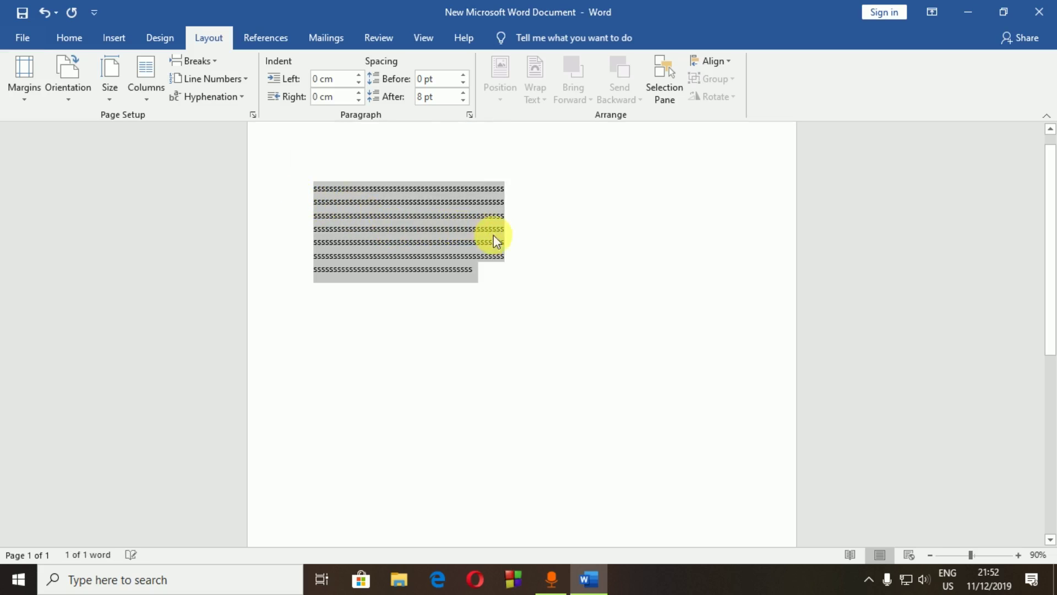
key(ctrl+c)
click(489, 279)
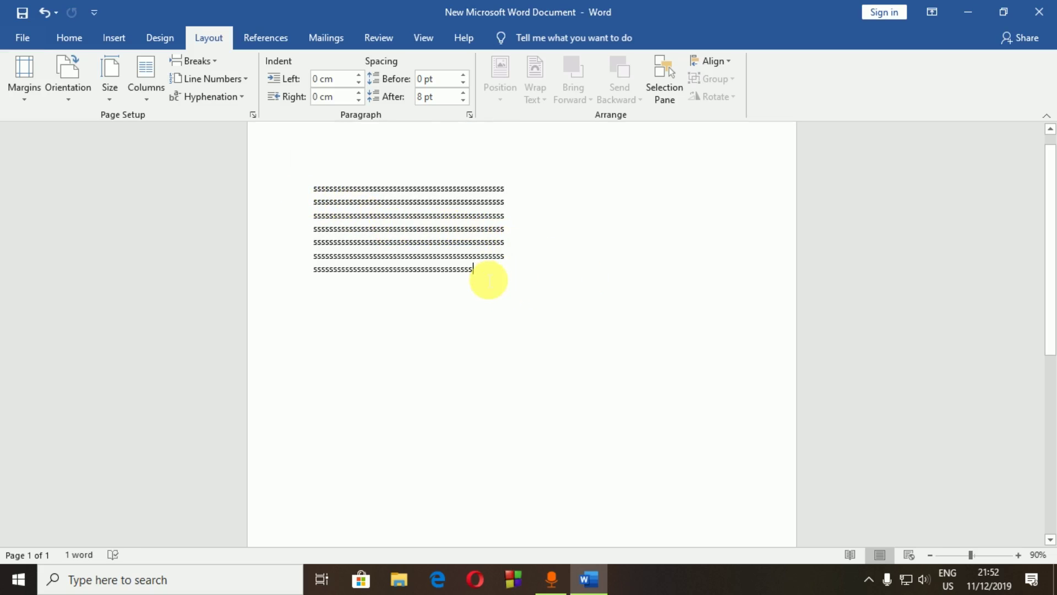
key(ctrl+v)
key(ctrl+v)
key(ctrl+v)
key(ctrl+v)
key(ctrl+v)
key(ctrl+v)
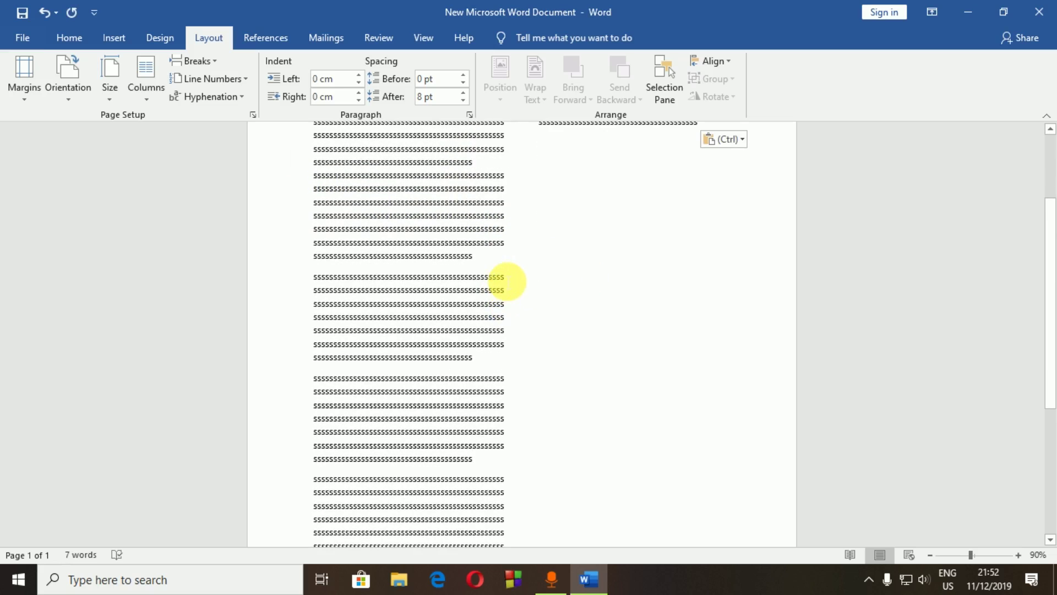
key(ctrl+v)
key(ctrl+v)
scroll(539, 276, up, 3)
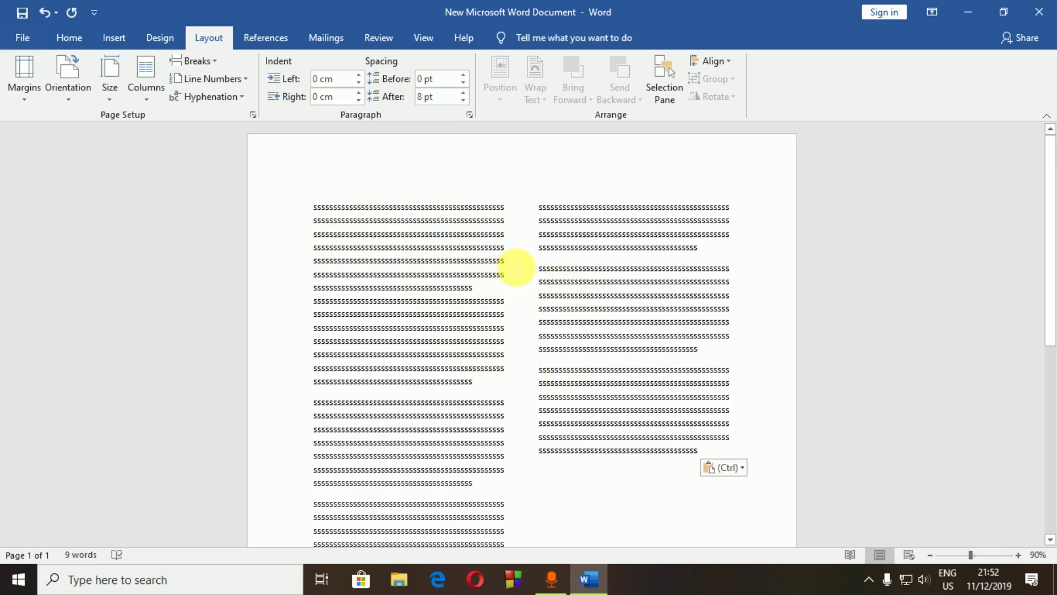
scroll(518, 268, down, 4)
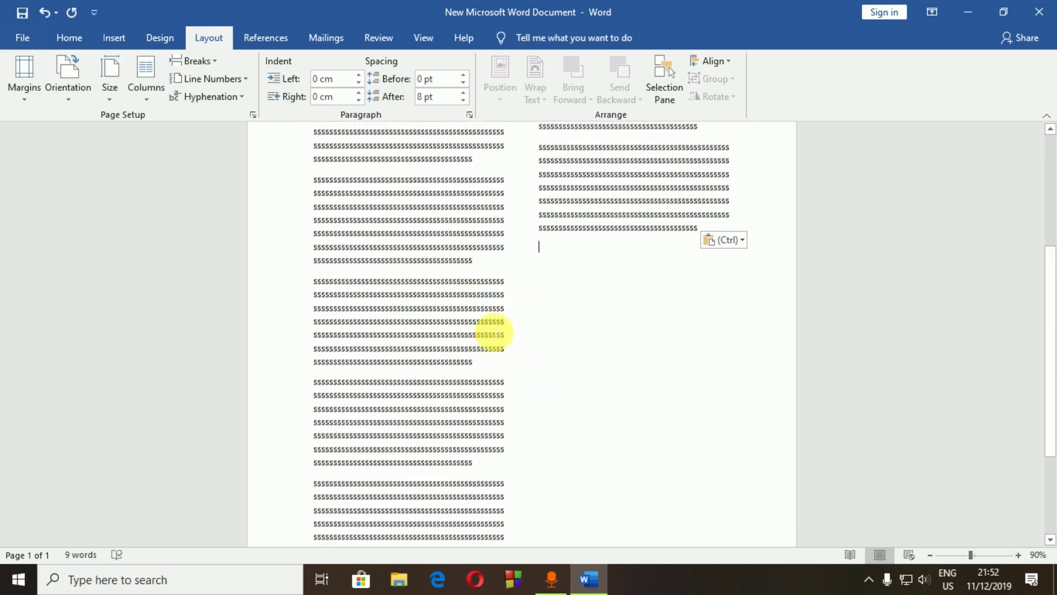
scroll(547, 288, up, 4)
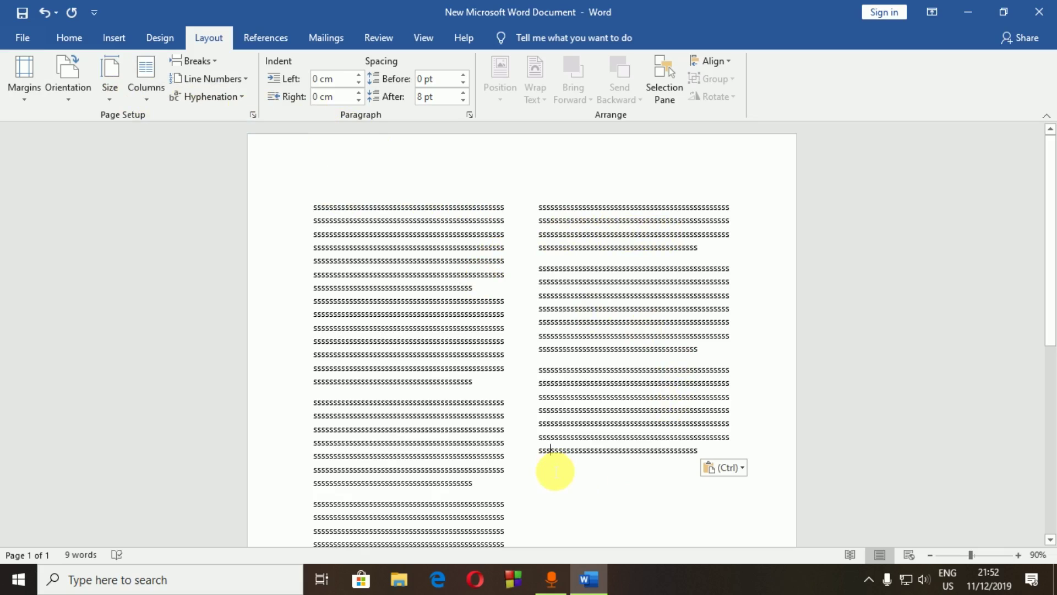
key(ctrl)
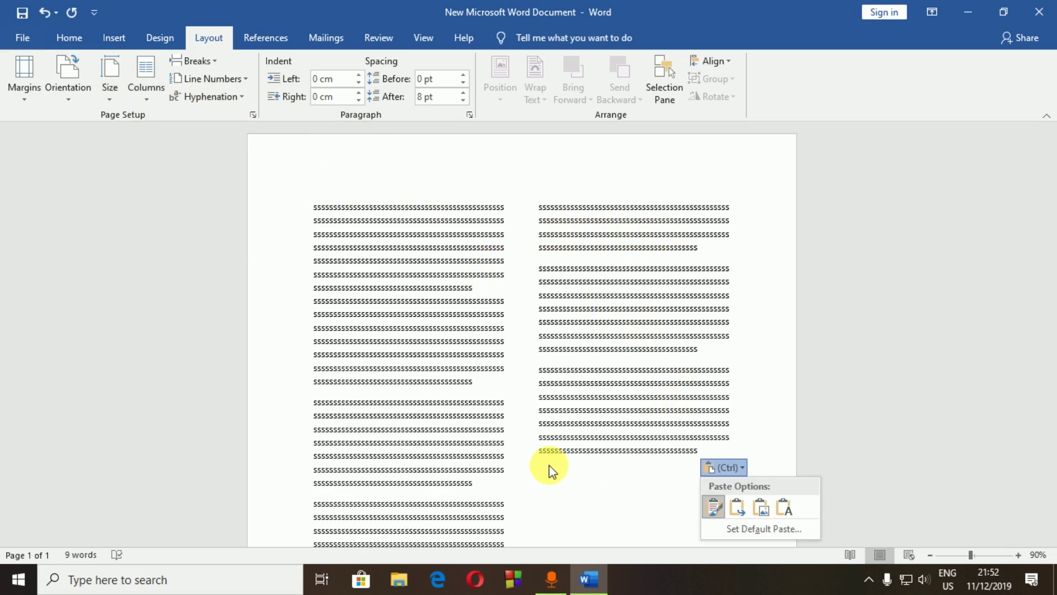
click(597, 439)
Delete the right column's text, then all remaining filler text
drag(697, 451, 623, 348)
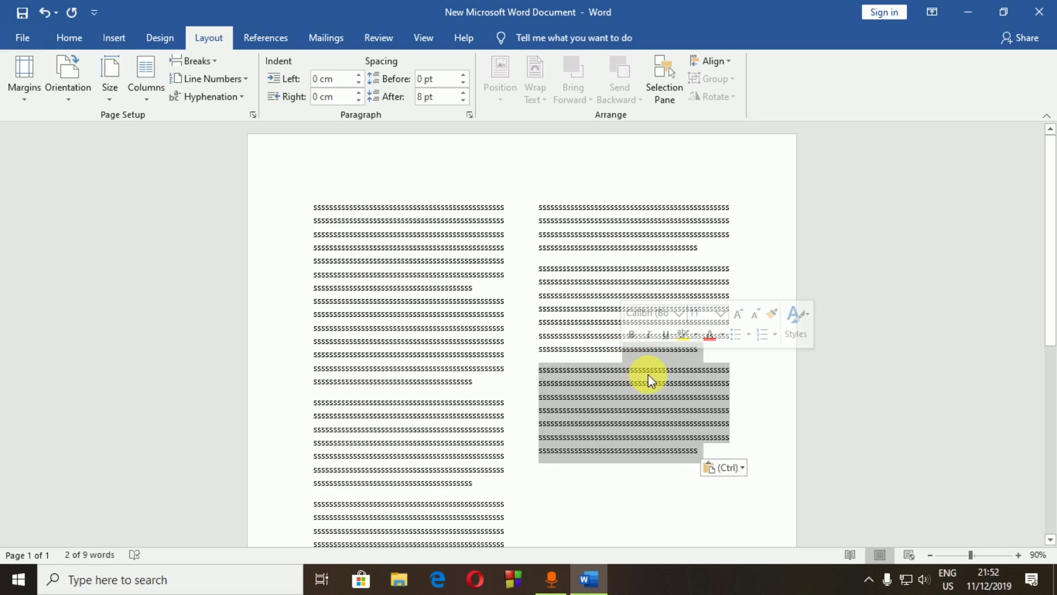
key(Delete)
drag(614, 368, 544, 188)
key(Delete)
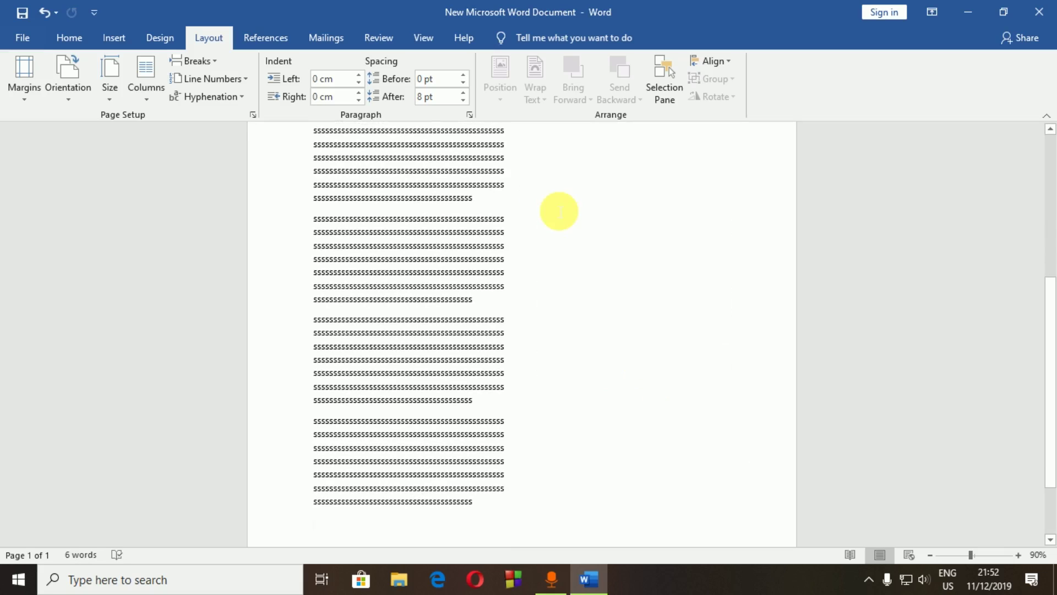
drag(491, 510, 266, 40)
key(Delete)
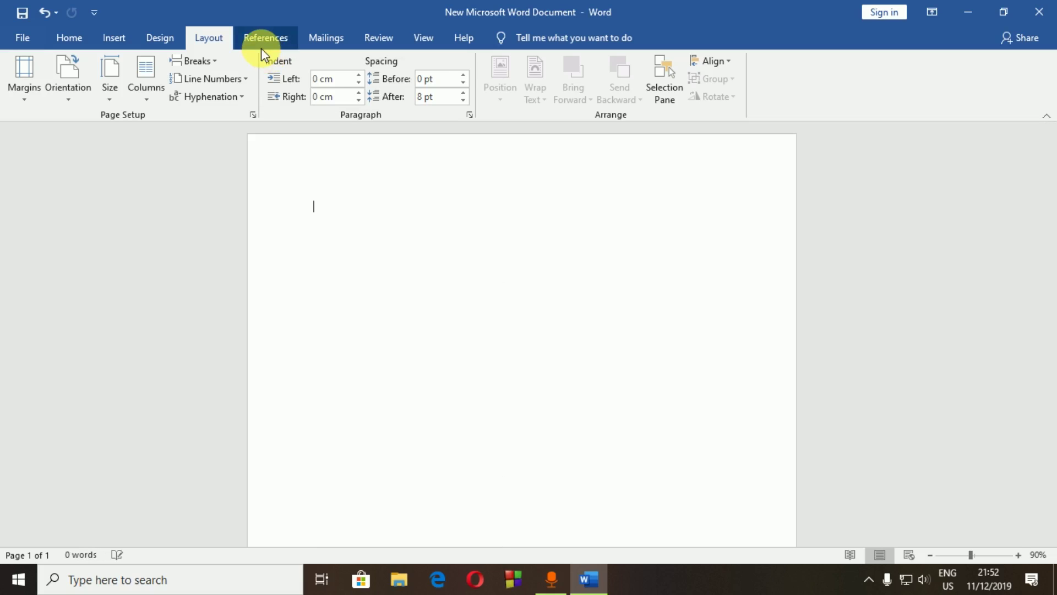
click(144, 82)
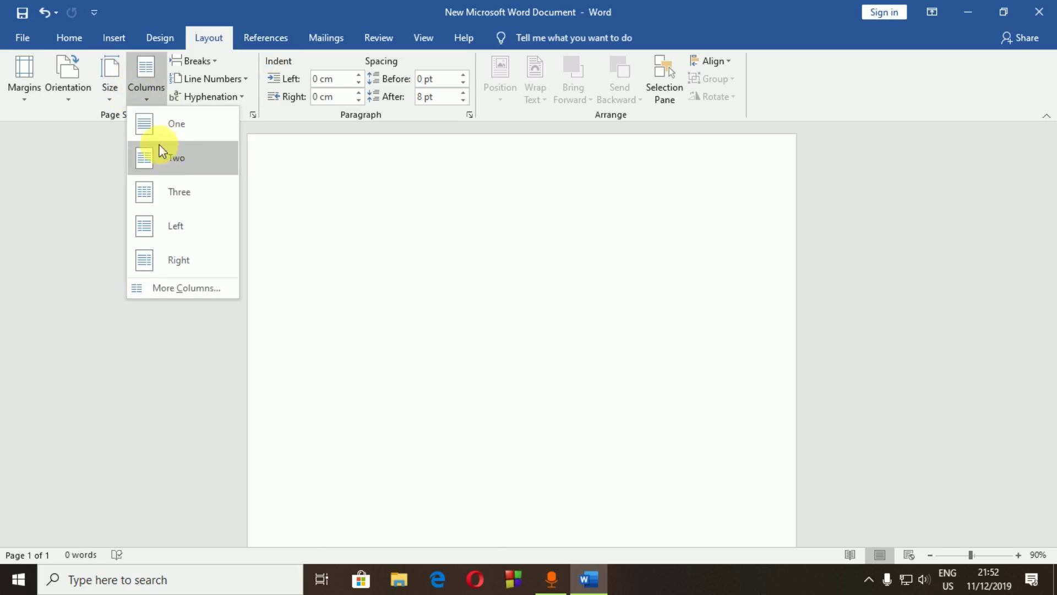
click(173, 126)
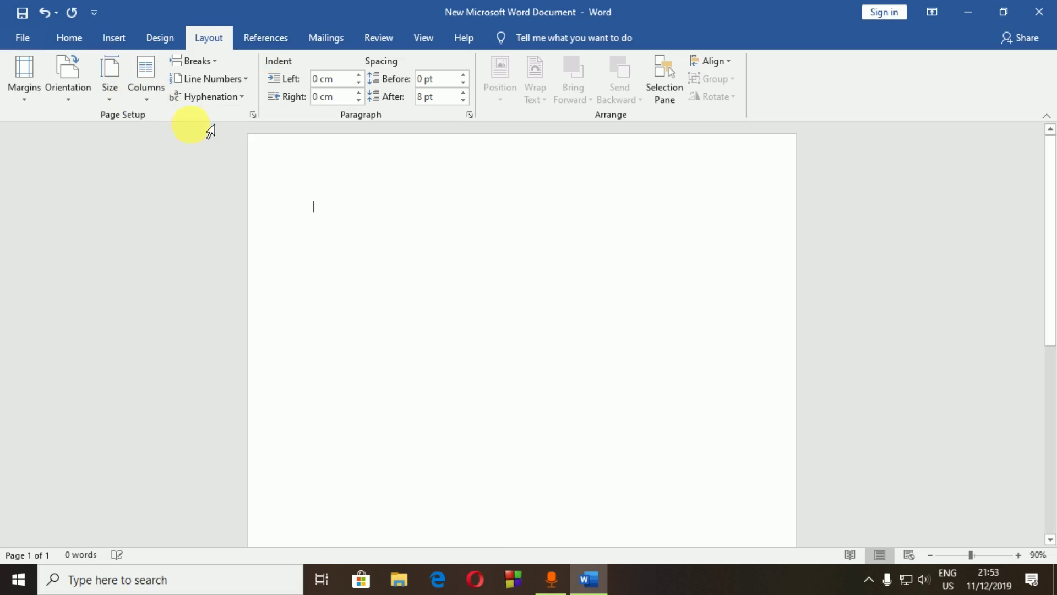
click(193, 61)
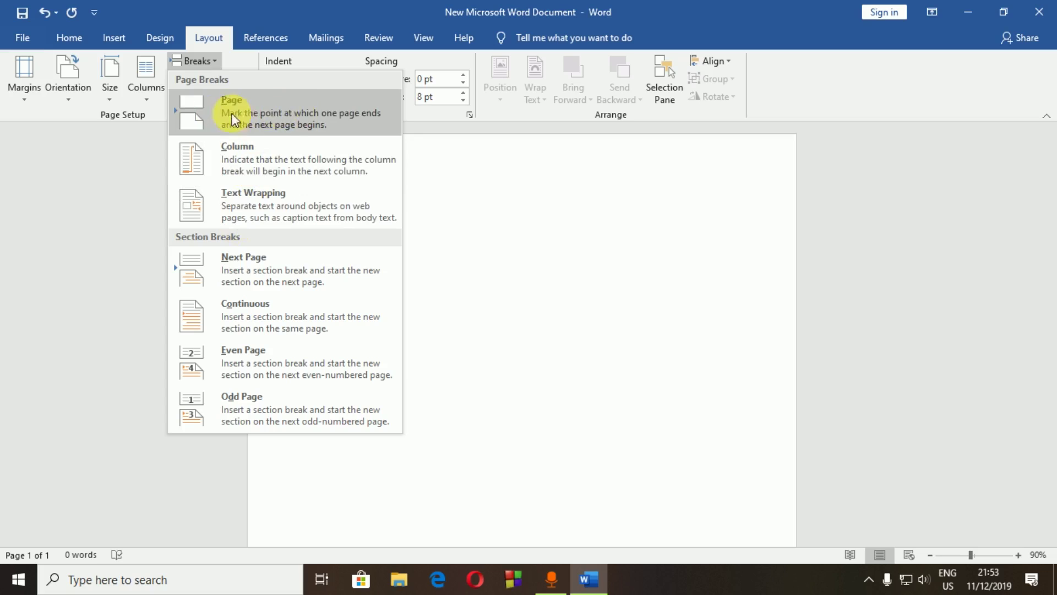
click(263, 118)
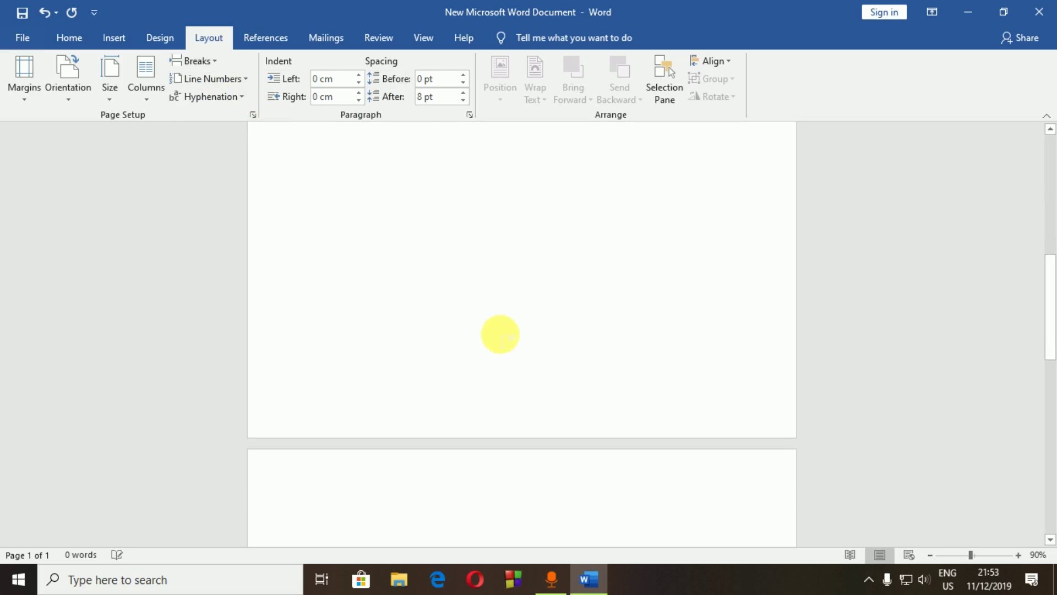
scroll(479, 330, up, 5)
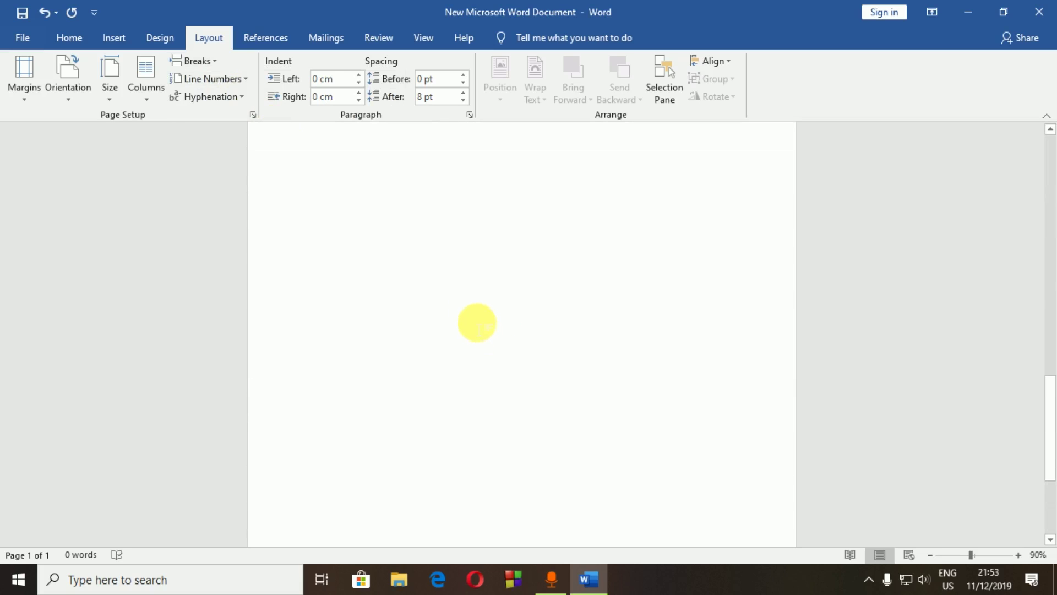
scroll(472, 319, up, 8)
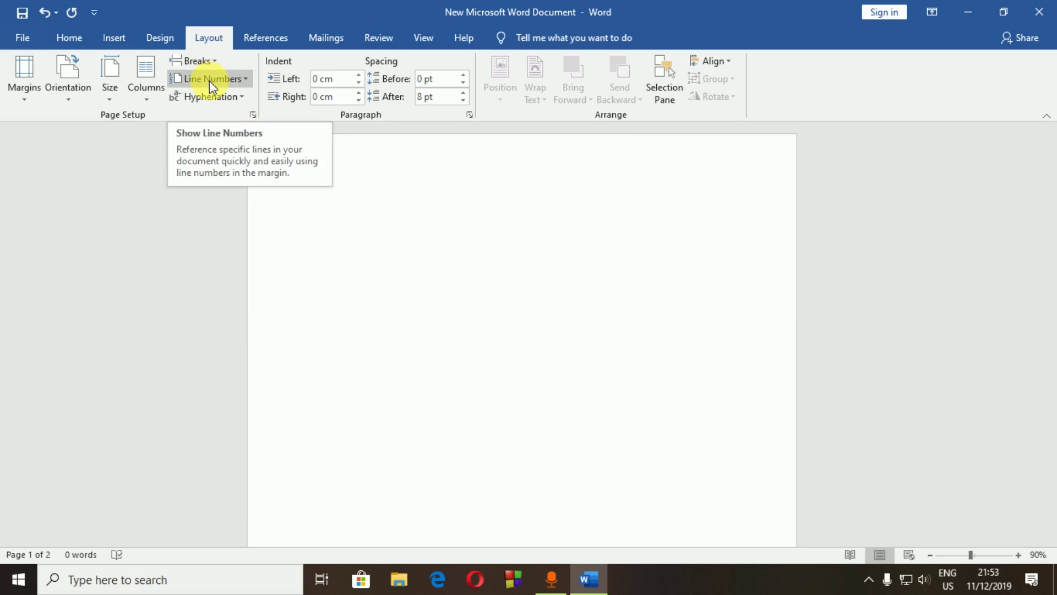
scroll(409, 371, down, 10)
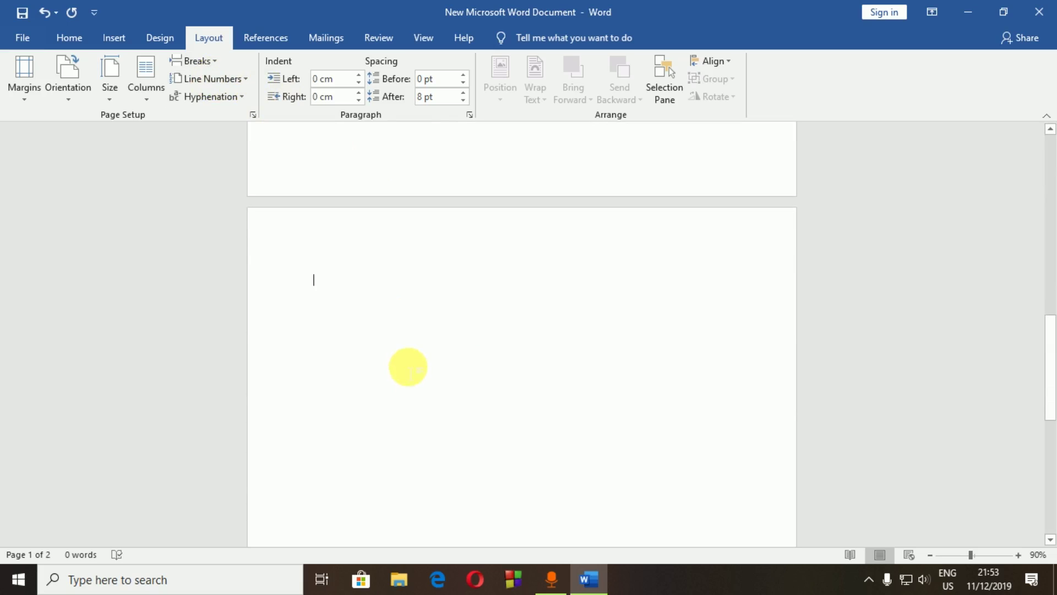
scroll(385, 297, up, 2)
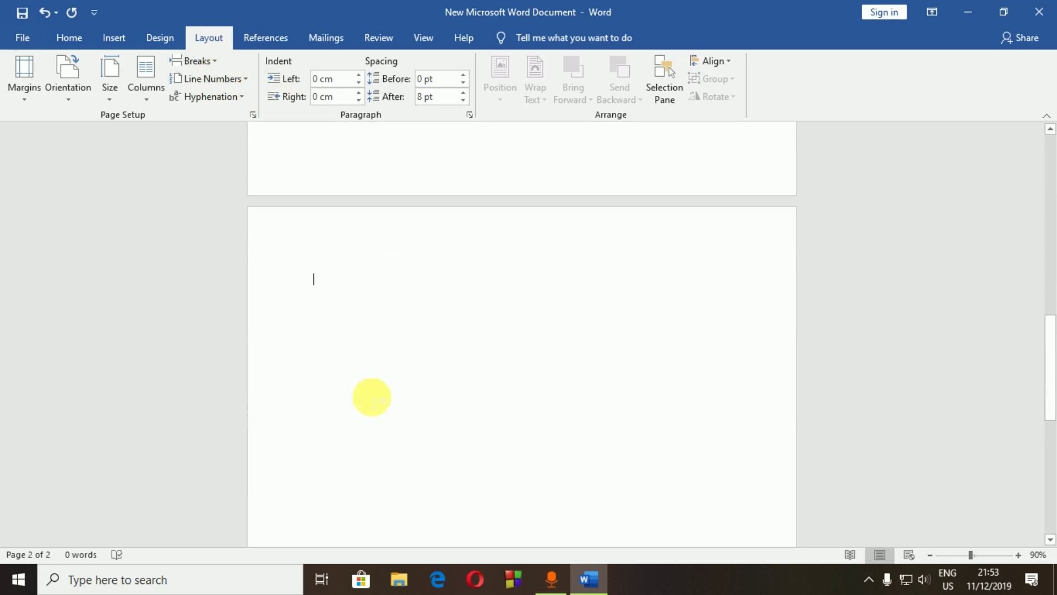
click(211, 65)
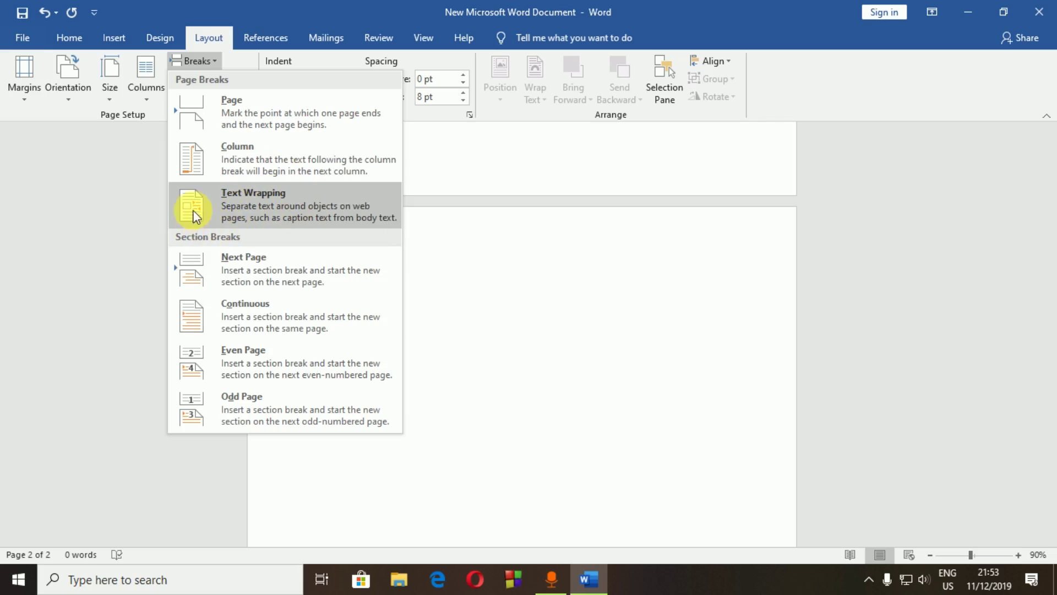
click(122, 216)
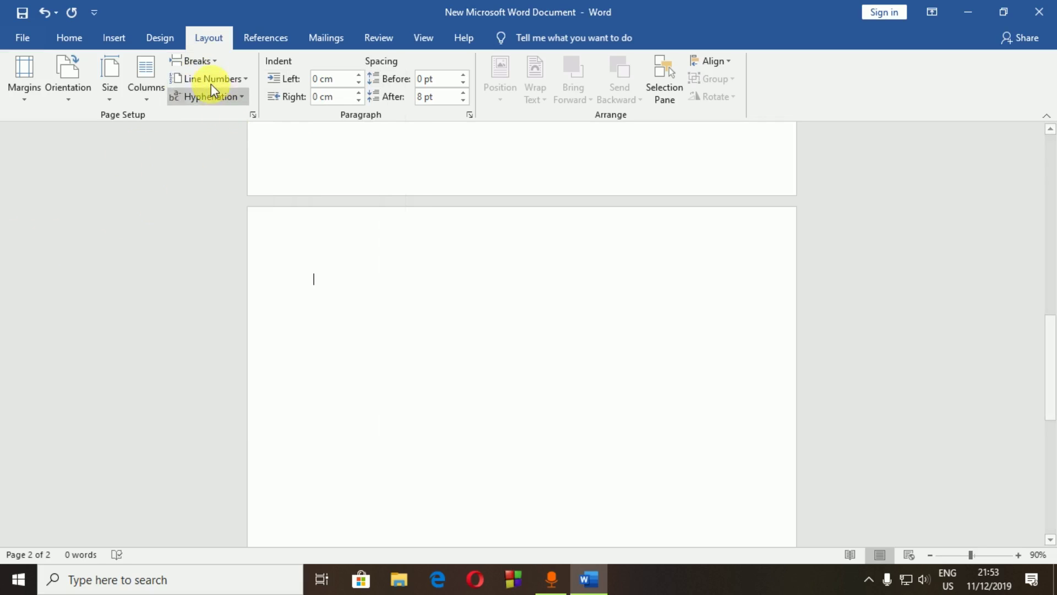
click(211, 84)
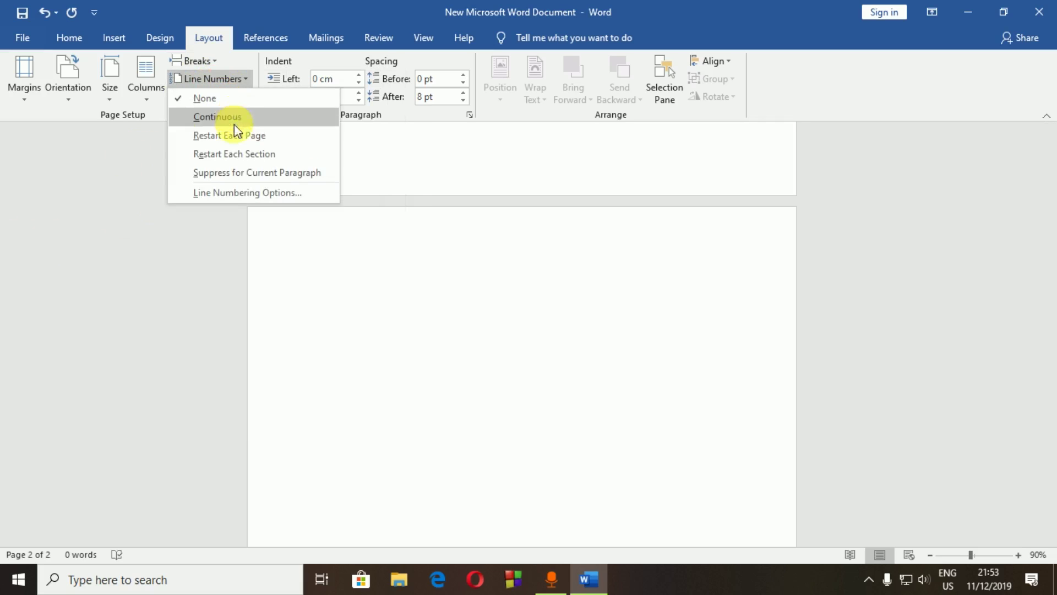
click(148, 197)
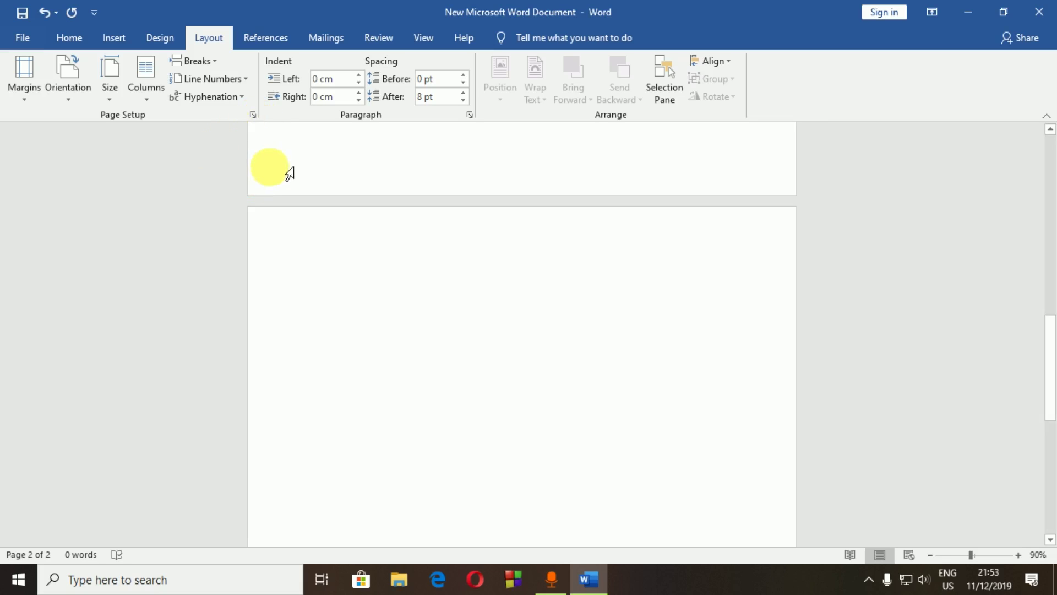
scroll(280, 143, up, 10)
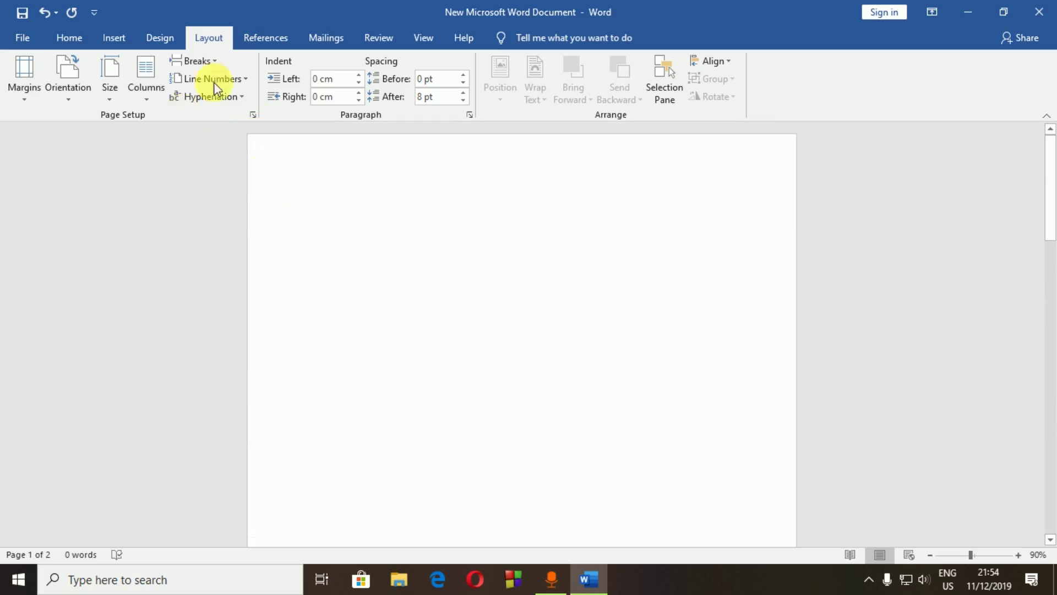
Open Page Setup, keep Multiple pages at Normal, and view the A4 21 x 29.7 cm paper settings
click(25, 89)
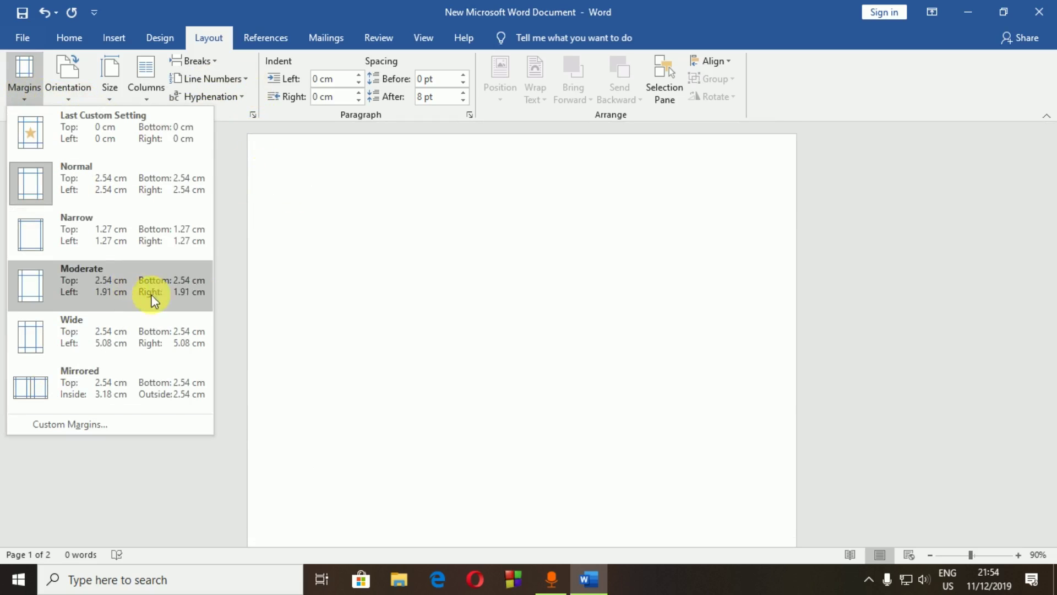
click(249, 258)
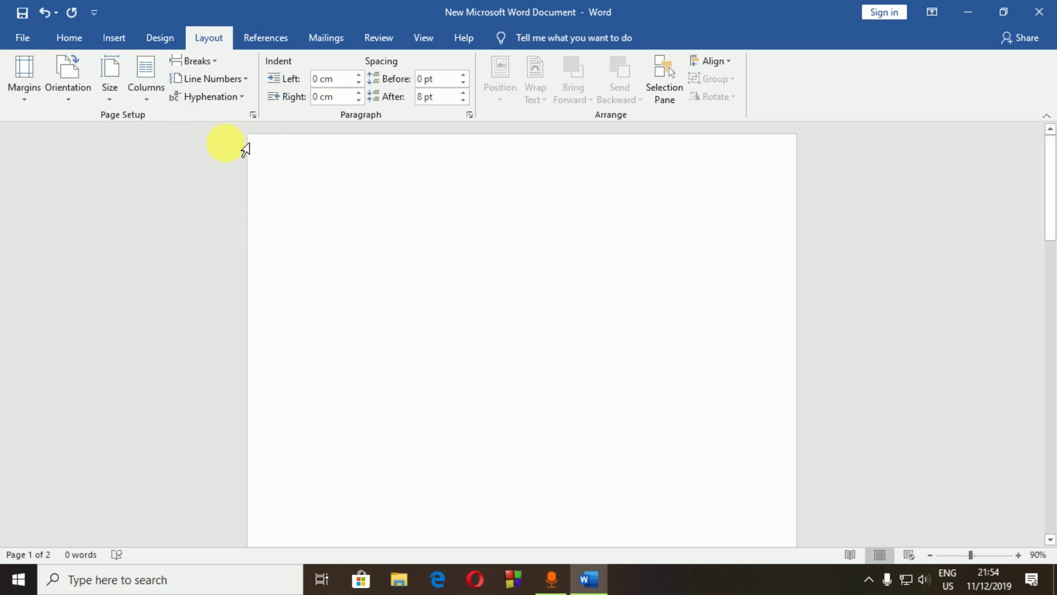
click(253, 118)
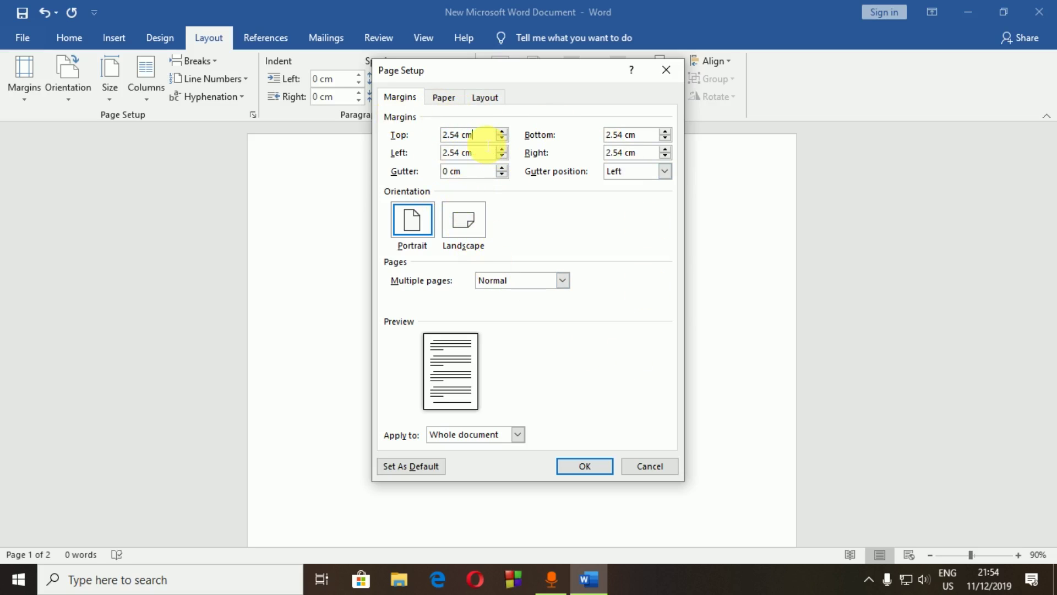
drag(474, 135, 444, 154)
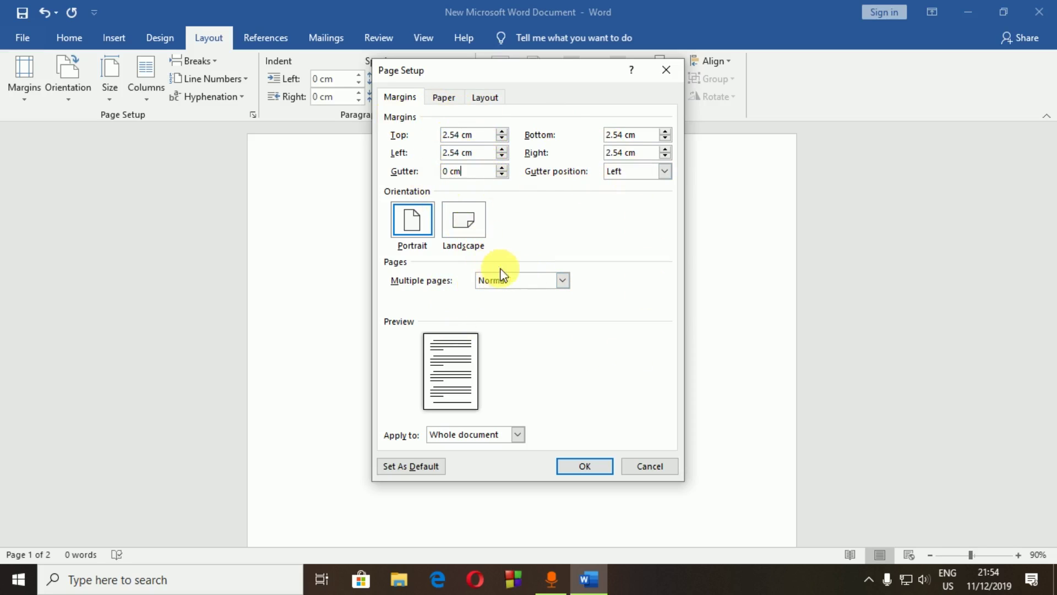
click(526, 281)
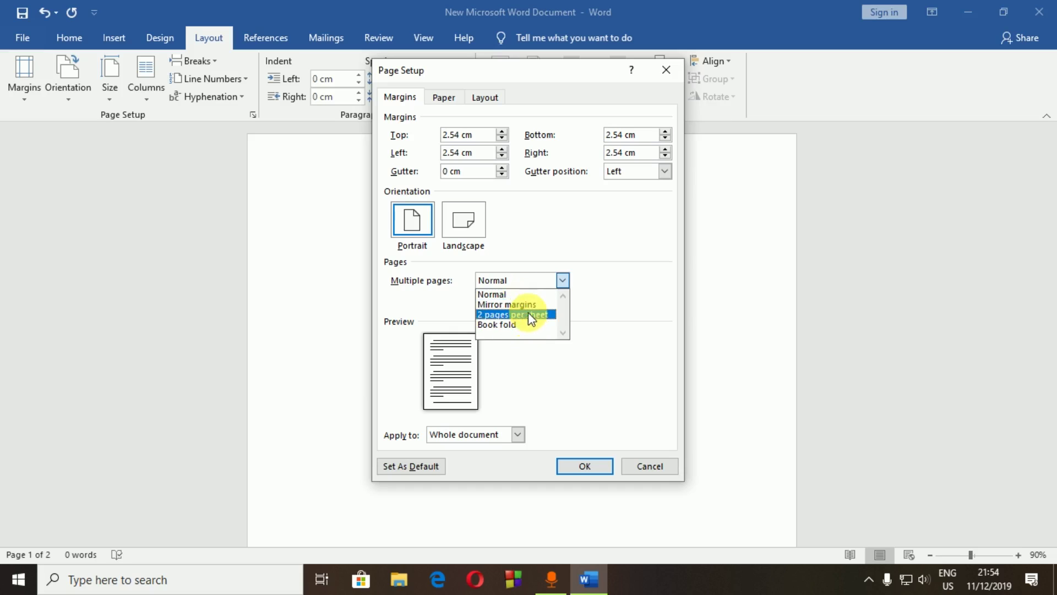
click(437, 295)
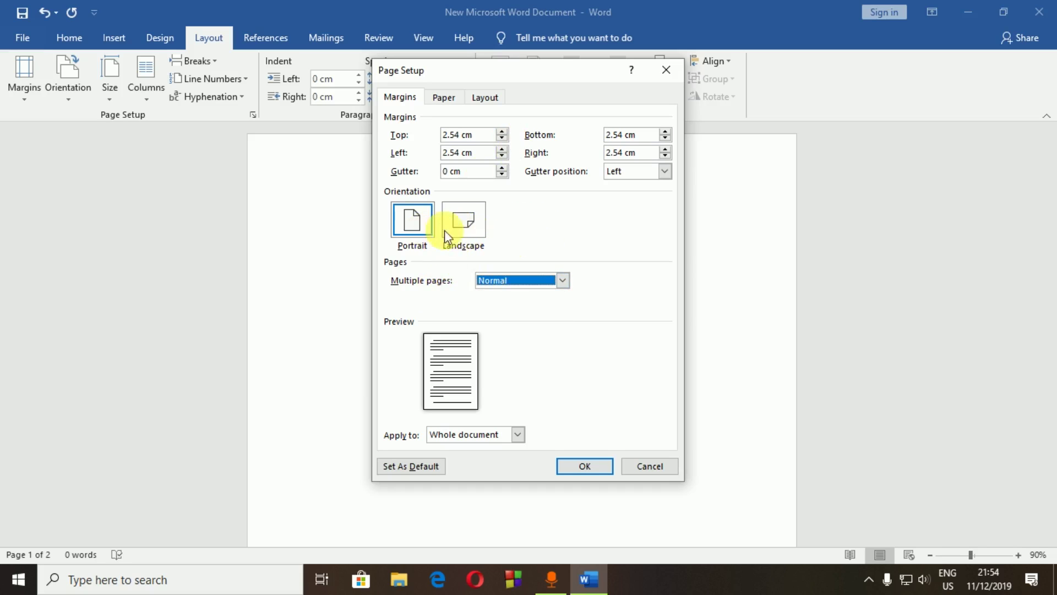
click(447, 101)
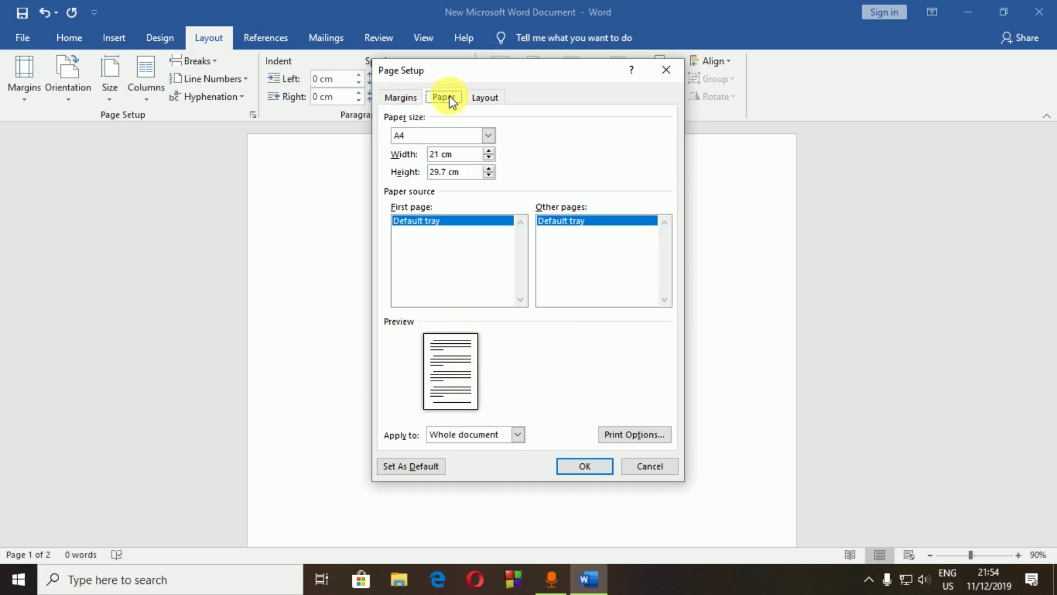
Open a notification-area app's options menu from the hidden tray icons, then dismiss it
click(870, 581)
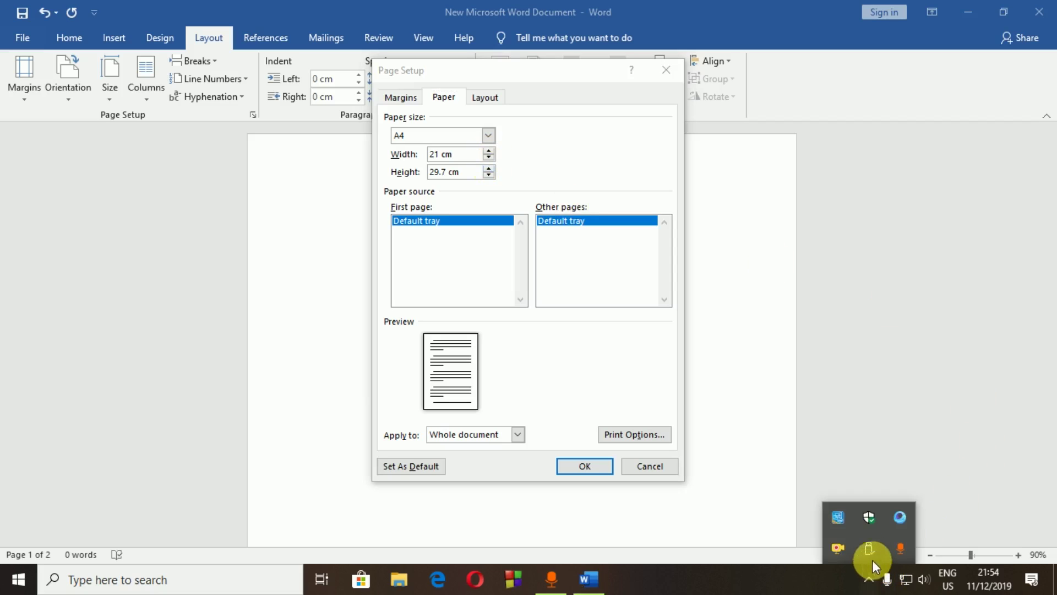
right_click(837, 547)
click(749, 395)
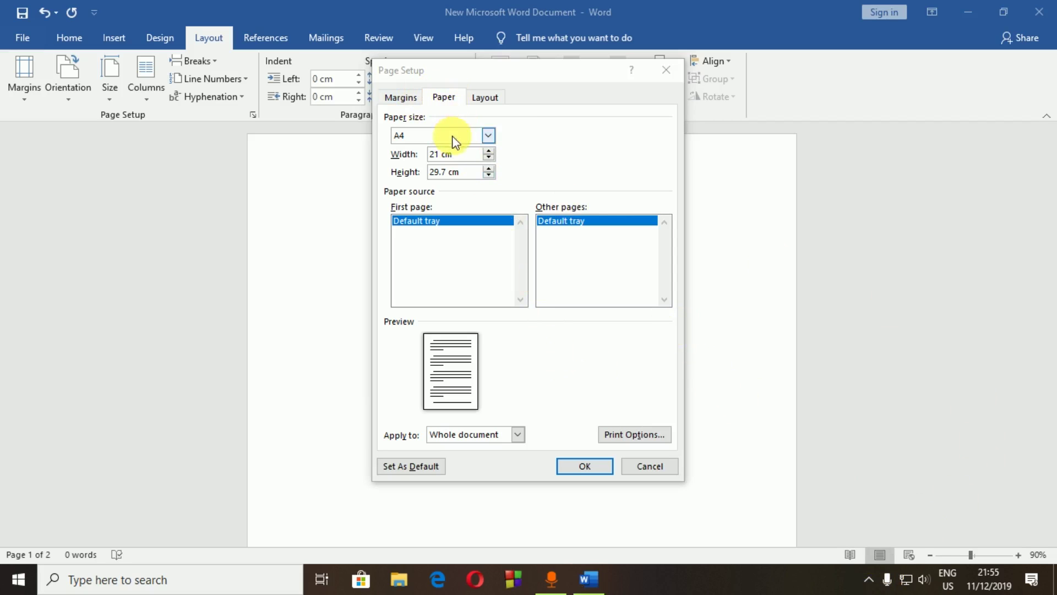
Check Page Setup's paper width and height, view its Layout tab, and accept the dialog
click(447, 100)
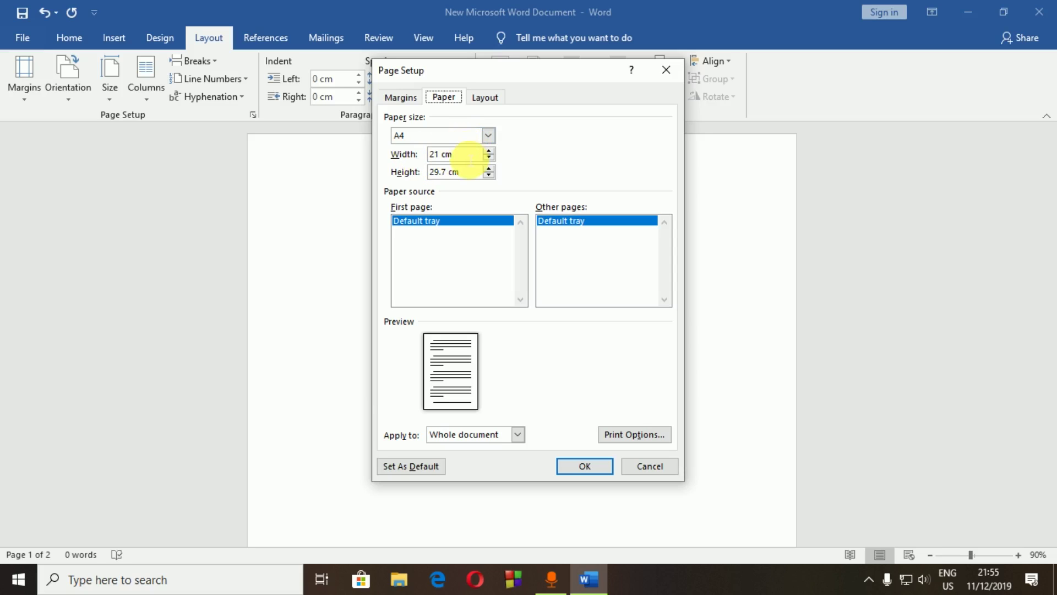
click(463, 156)
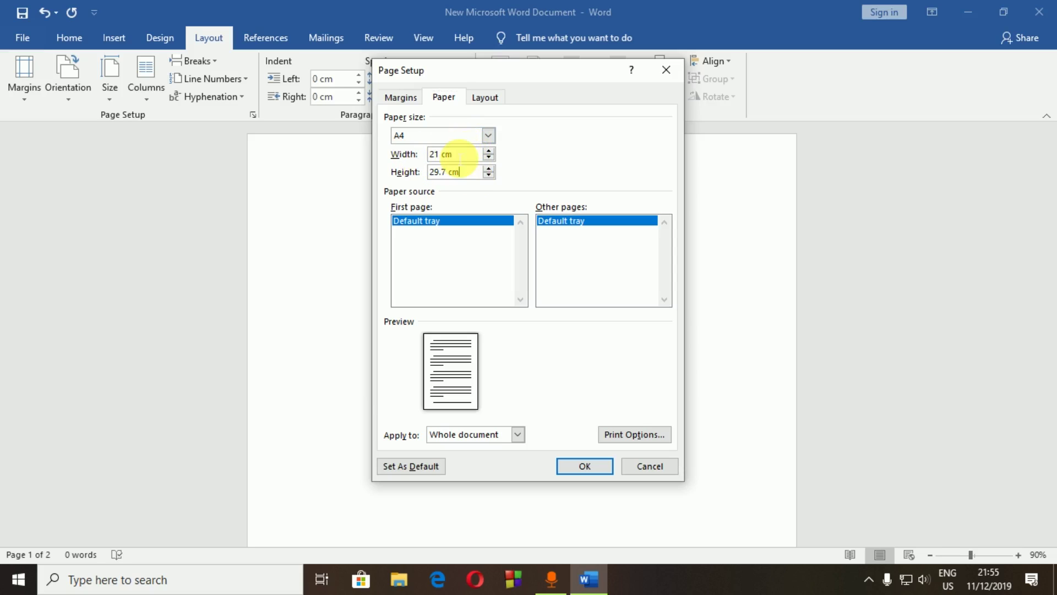
click(473, 178)
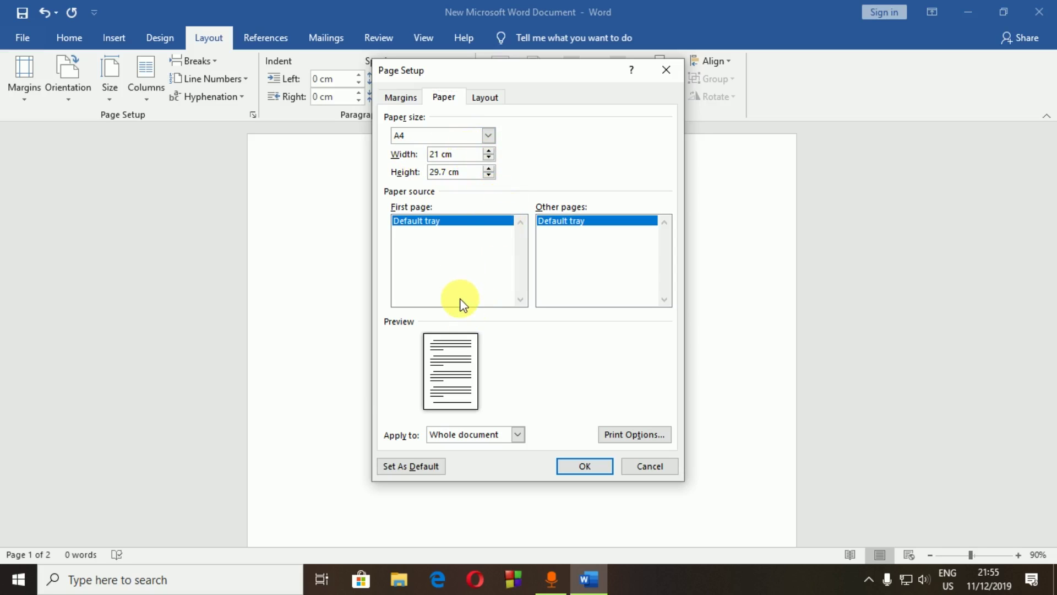
click(481, 102)
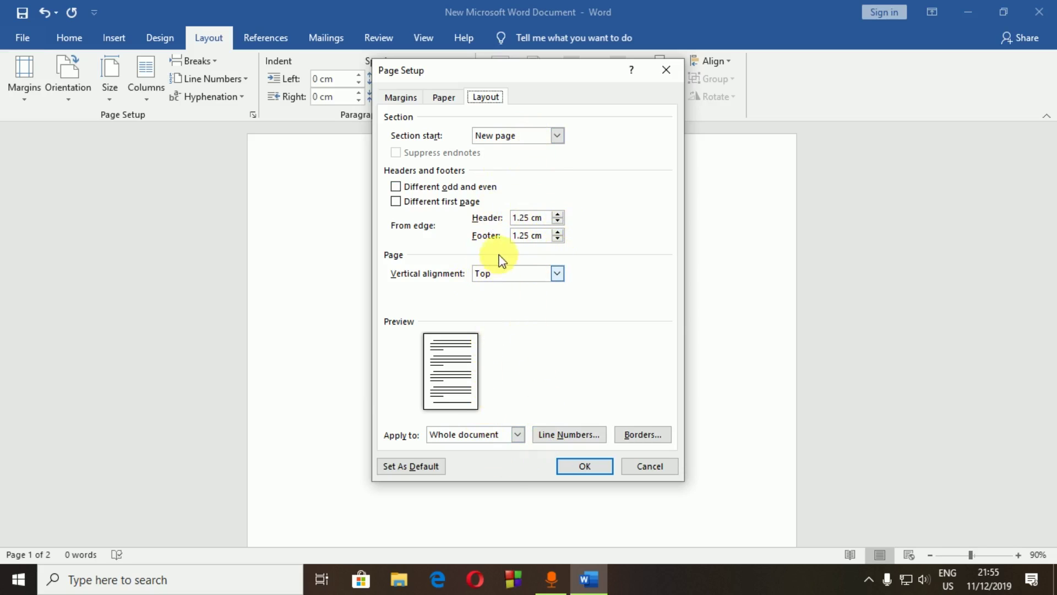
click(585, 466)
Scroll to the top of the blank document and start editing the page header
scroll(551, 388, up, 3)
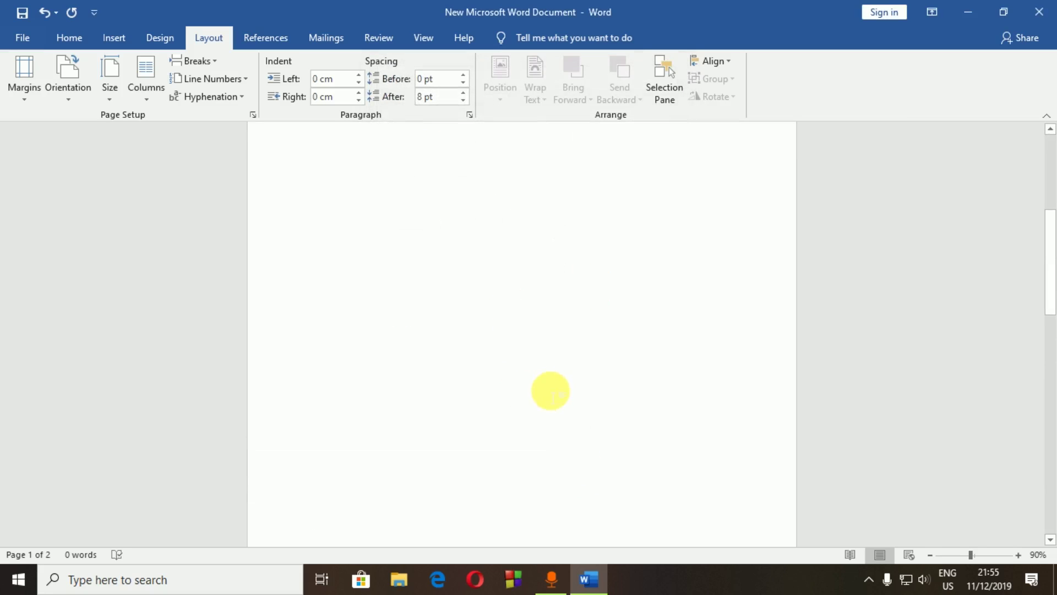
scroll(553, 387, up, 1)
scroll(514, 212, up, 1)
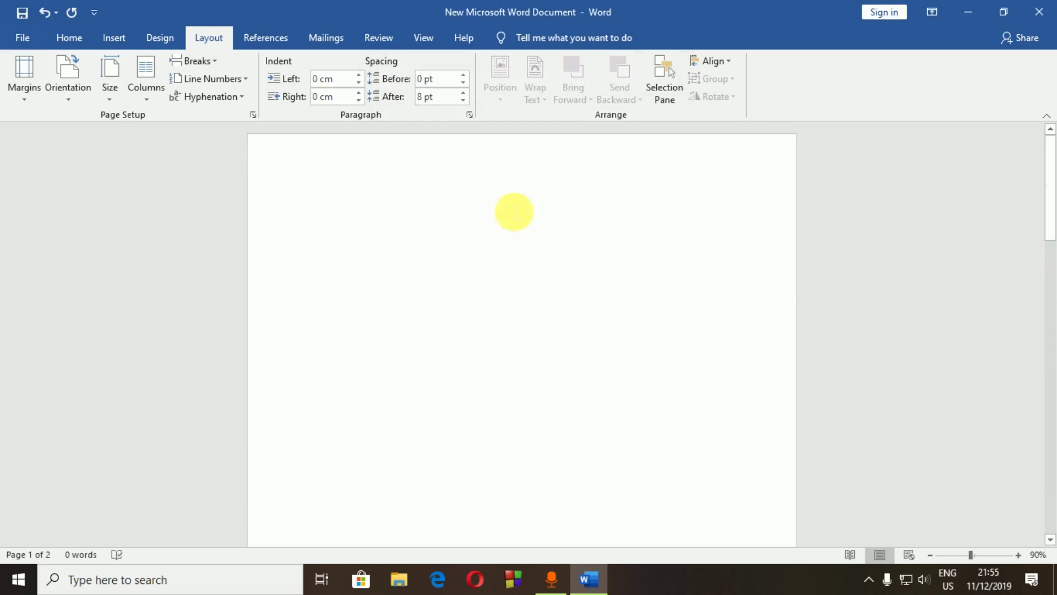
double_click(316, 183)
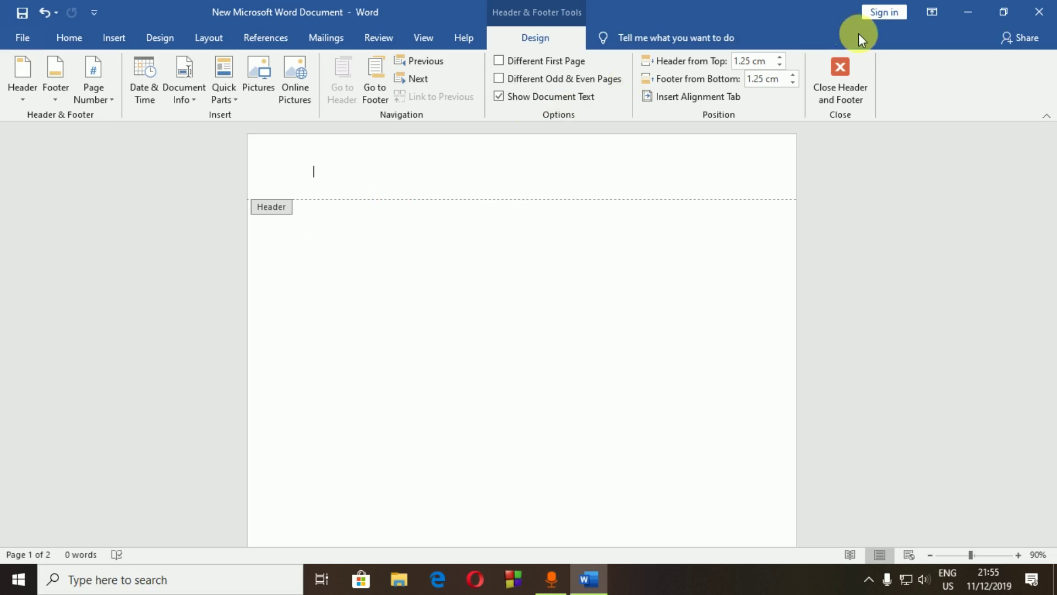
Close the header and footer, then go to the Layout tab and back to Home
click(826, 86)
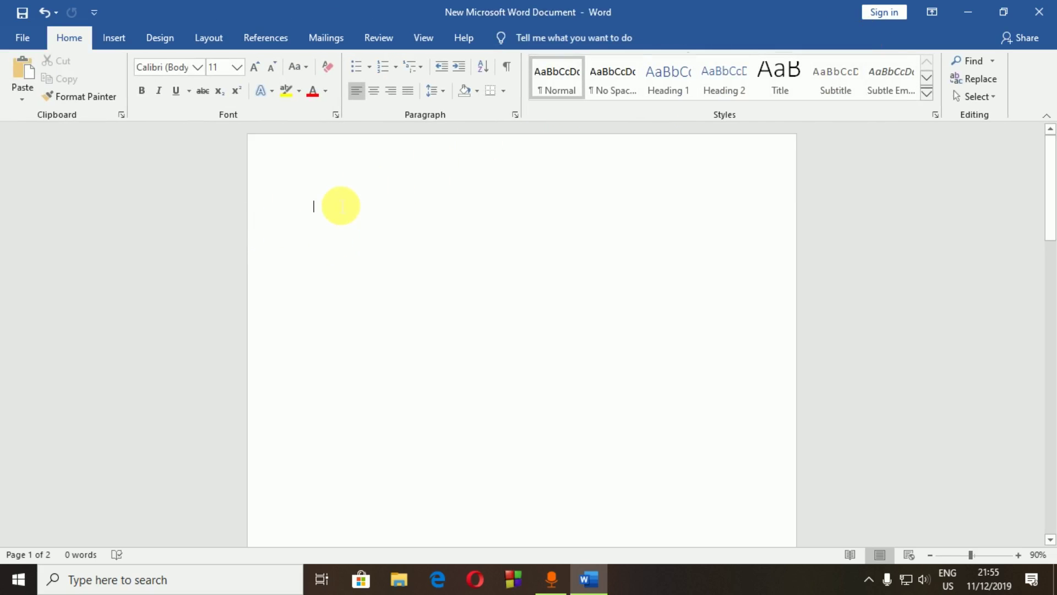
click(212, 38)
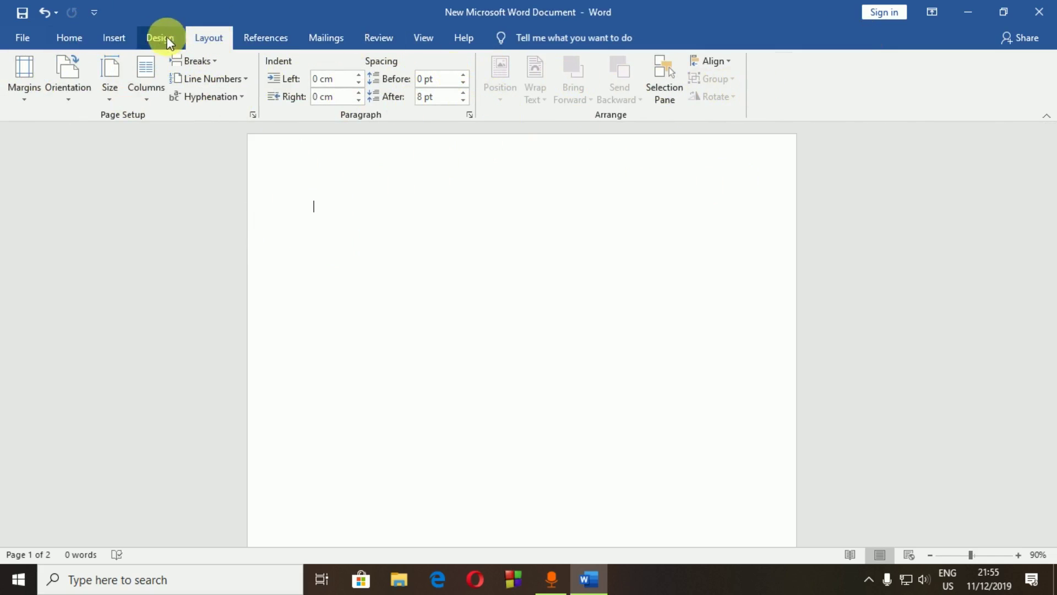
click(70, 38)
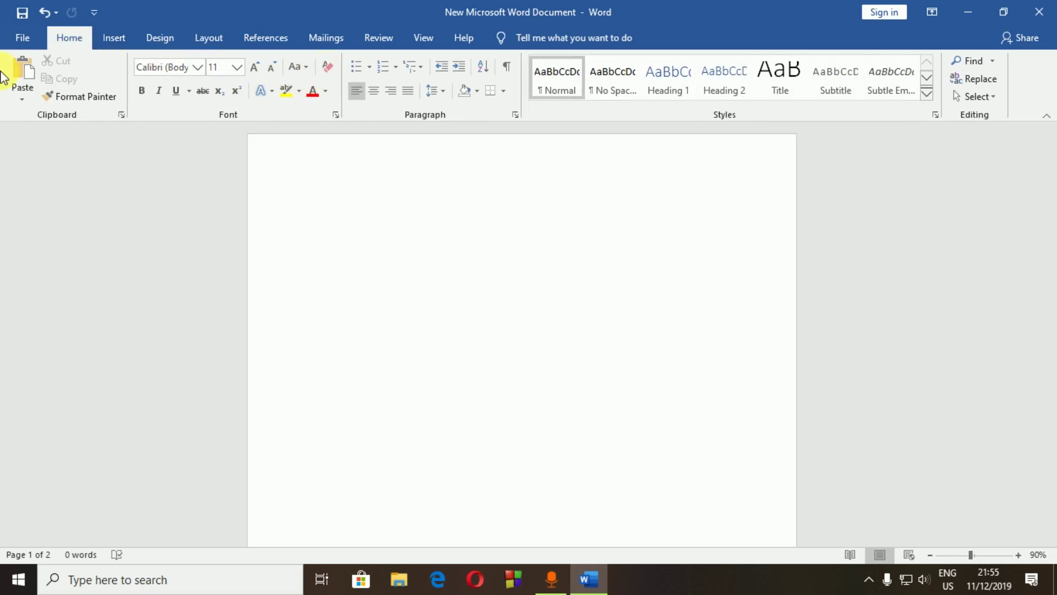